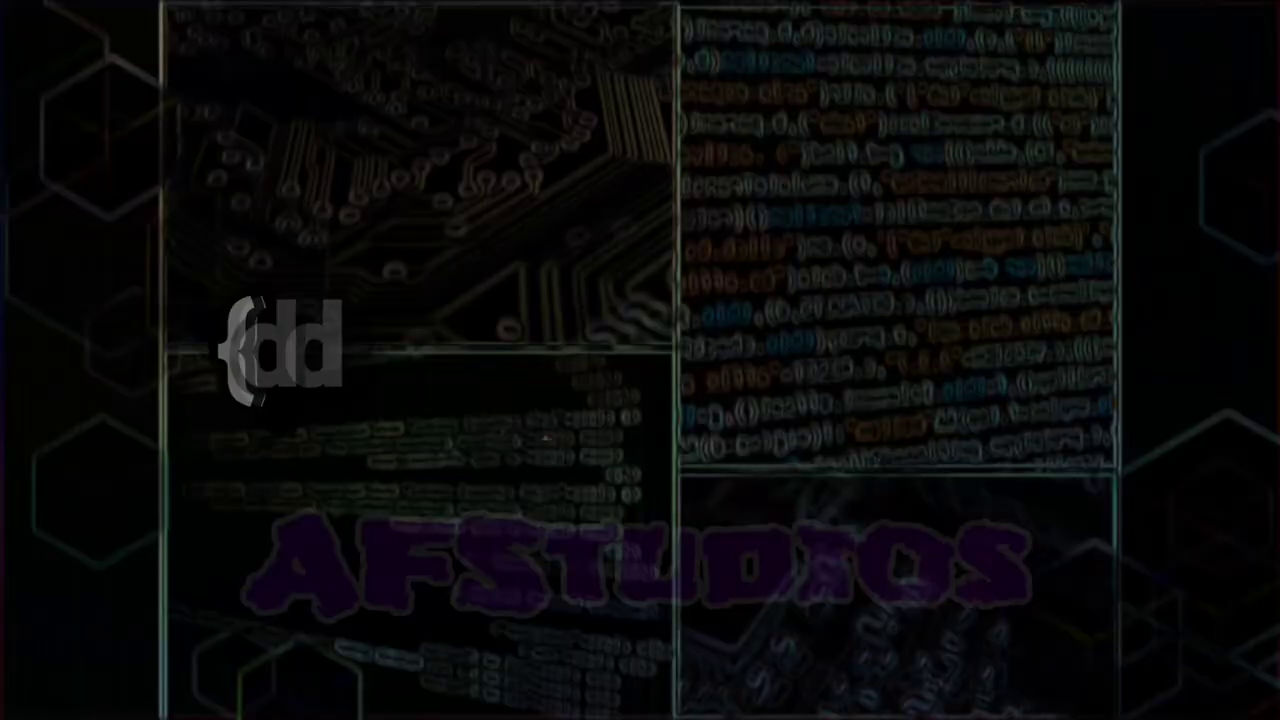
Scroll down through the starter game templates on the Welcome screen
scroll(329, 560, down, 3)
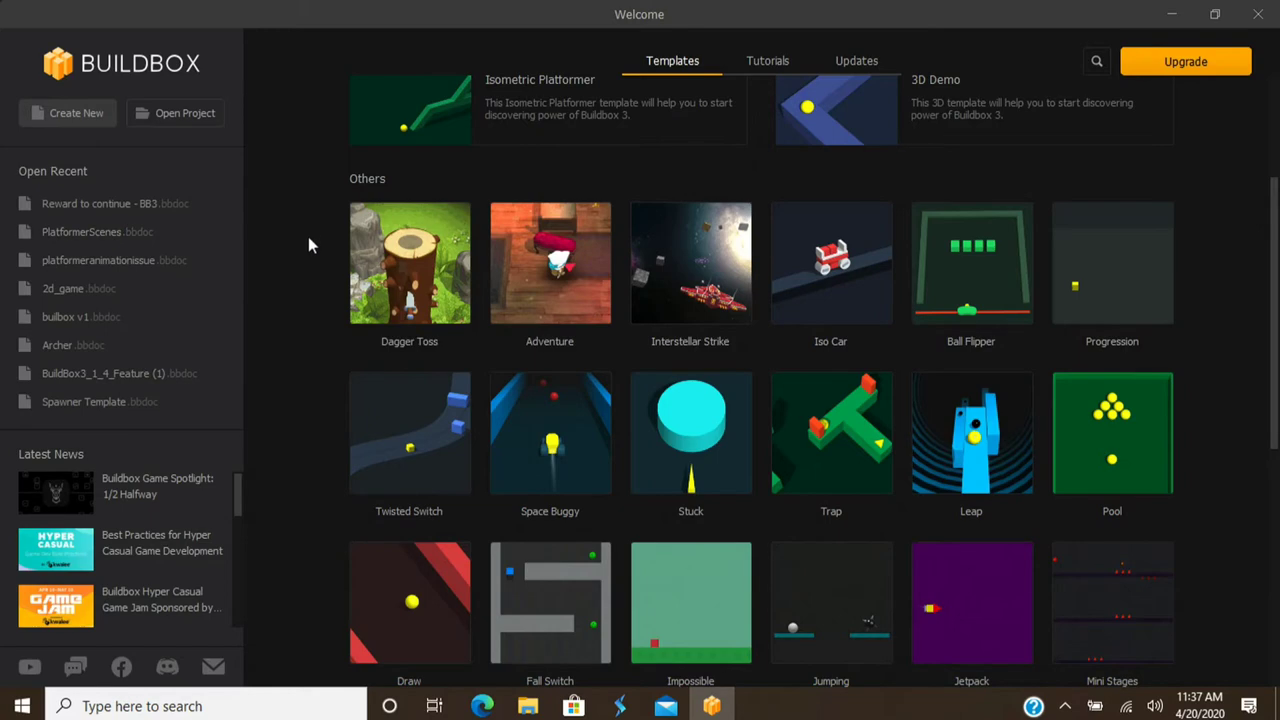
scroll(309, 244, up, 3)
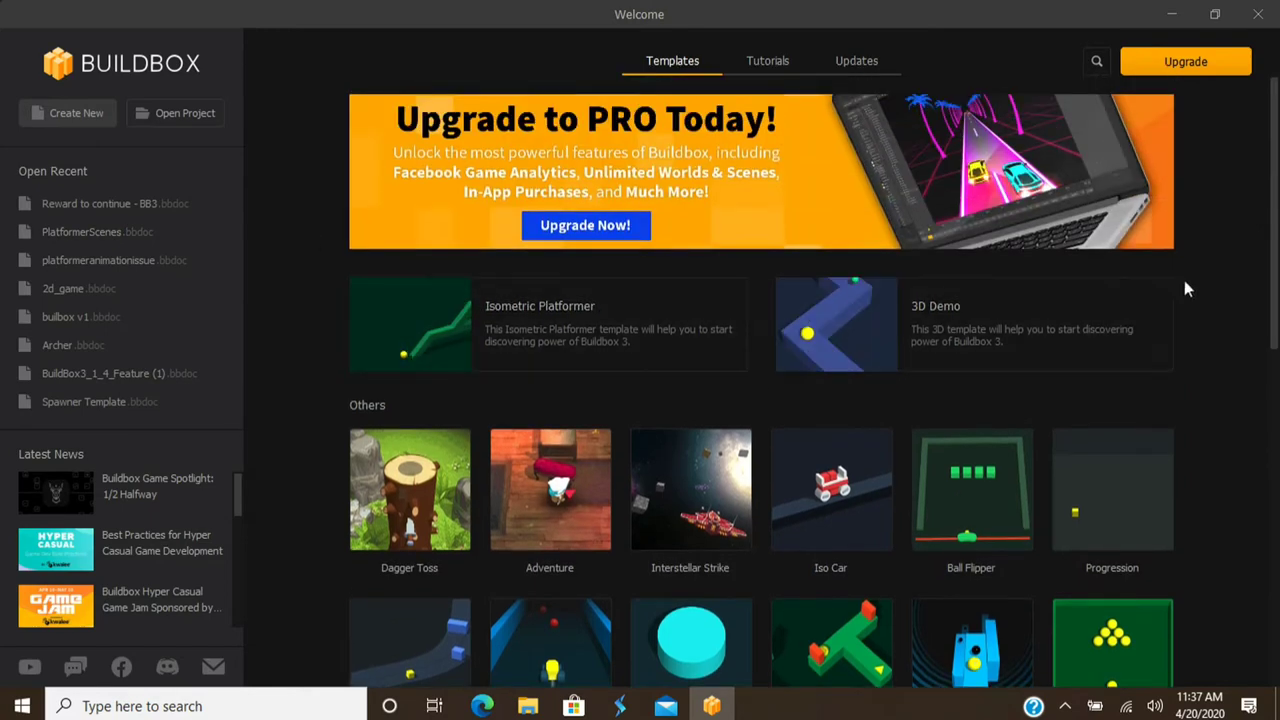
scroll(1240, 290, down, 6)
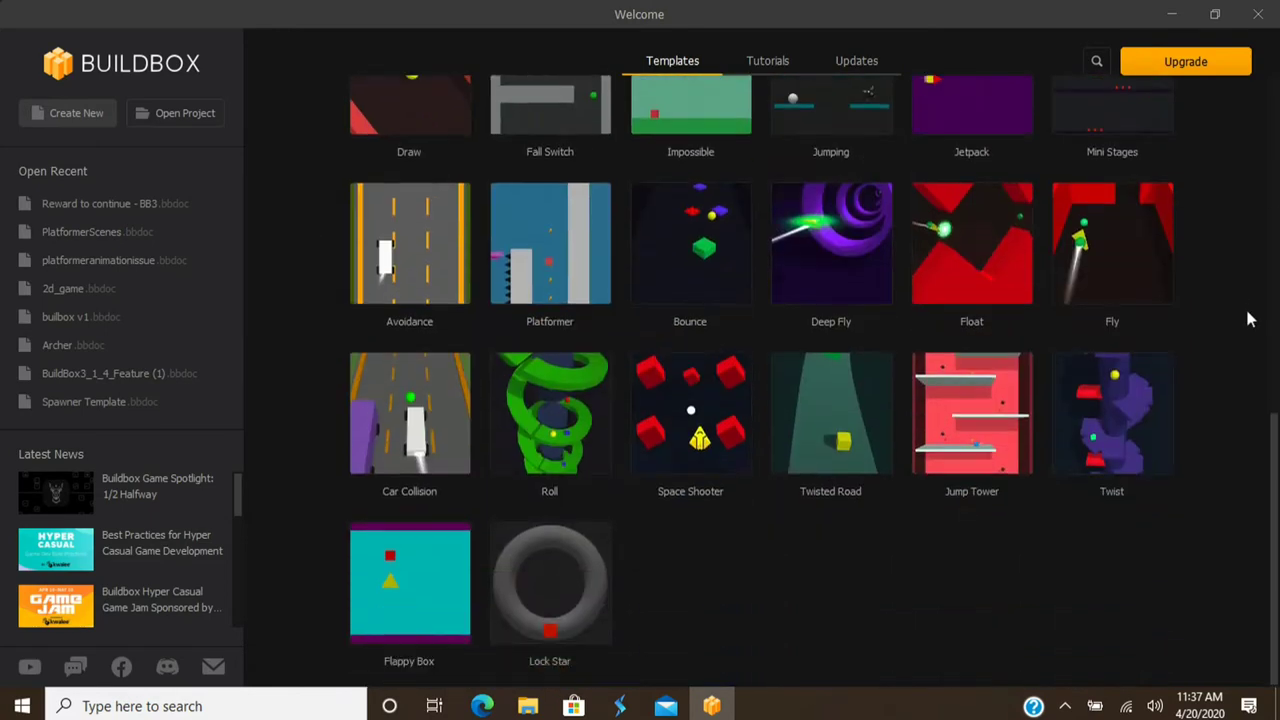
scroll(1252, 323, up, 5)
scroll(1252, 323, up, 2)
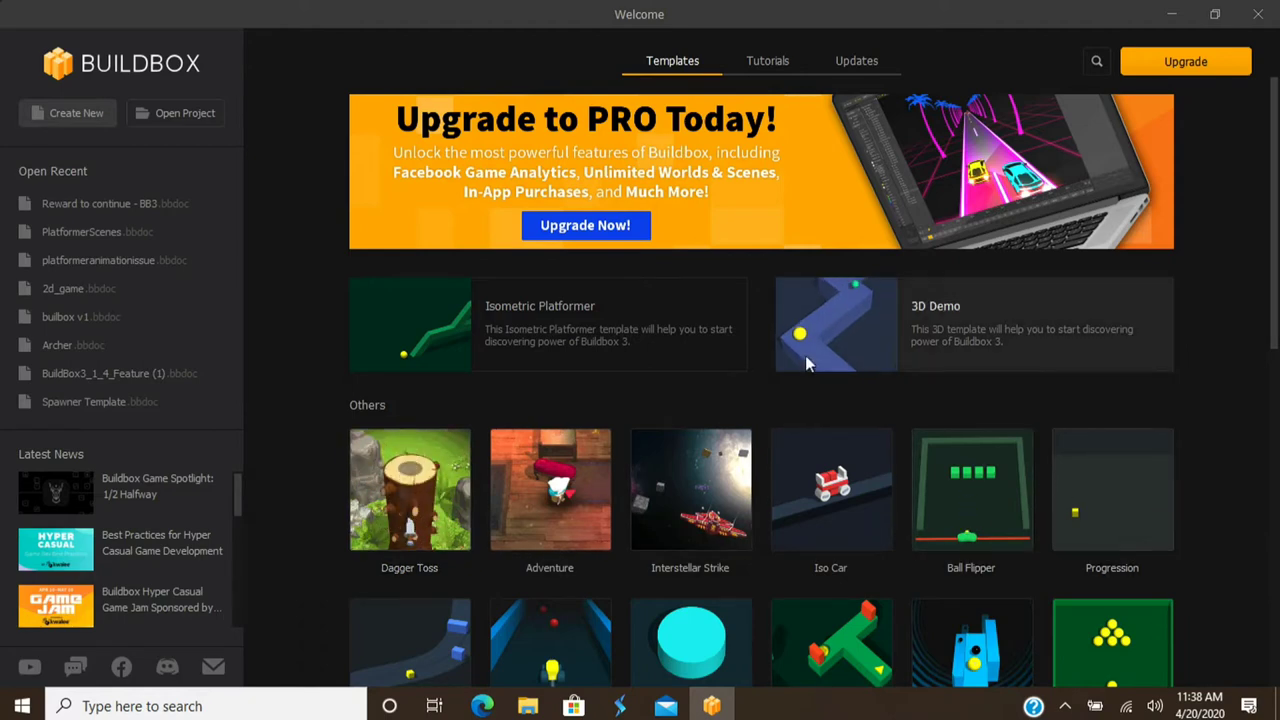
scroll(1258, 300, down, 8)
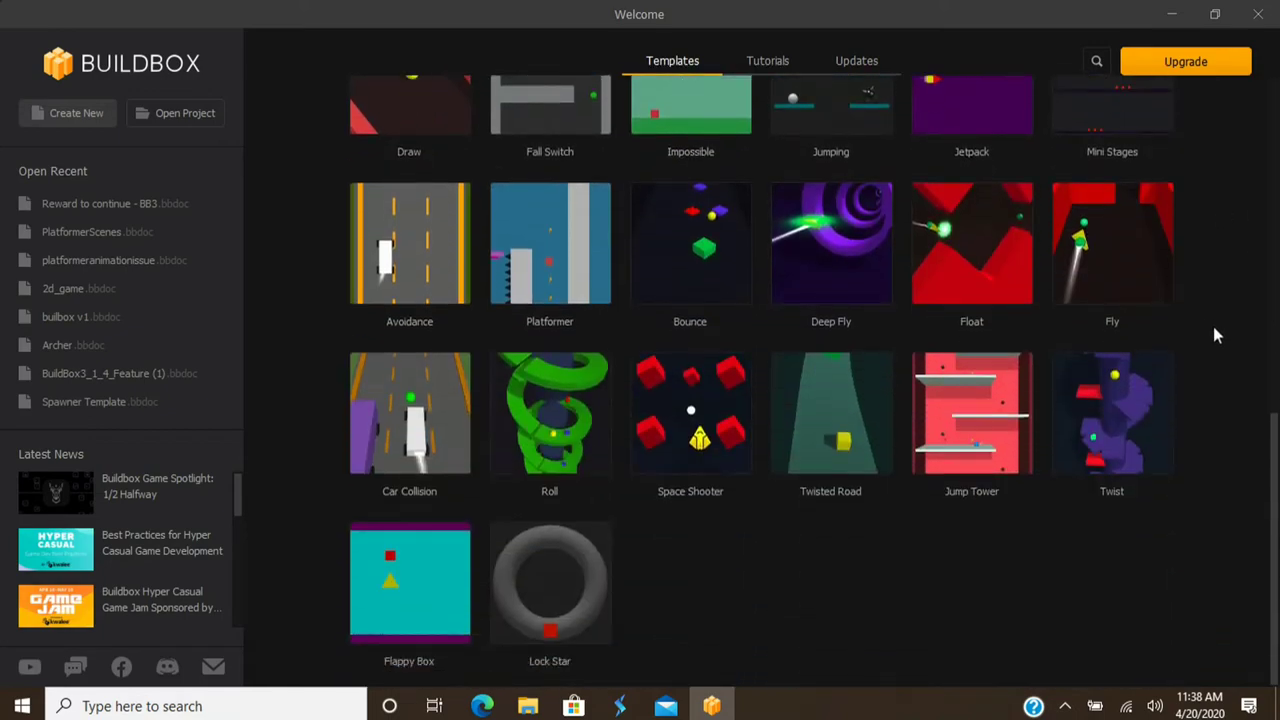
scroll(1200, 320, up, 8)
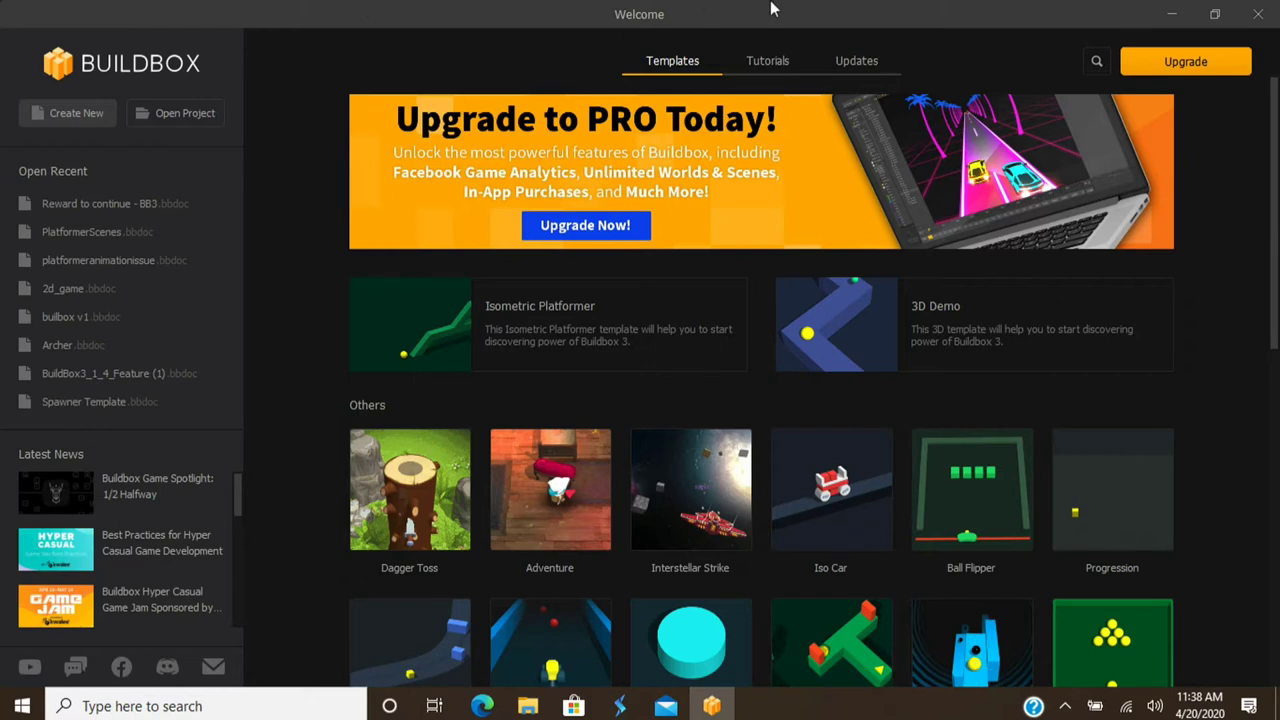
scroll(365, 410, down, 5)
scroll(403, 350, down, 2)
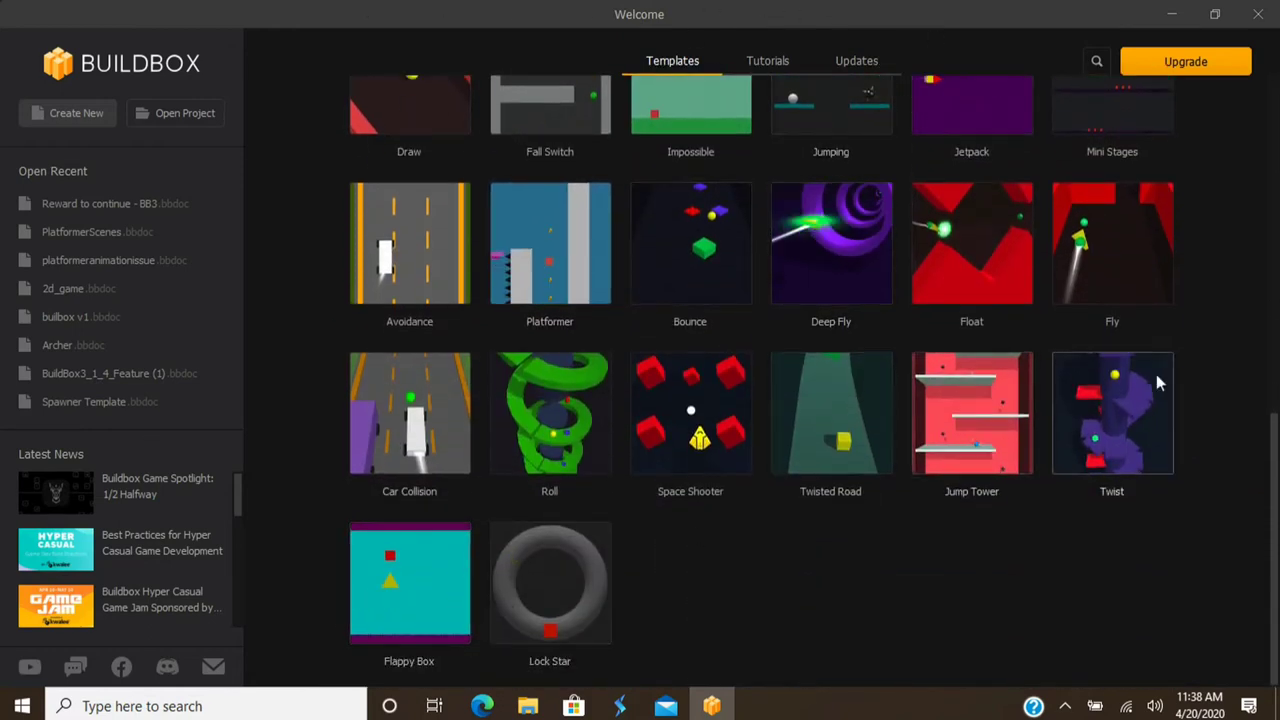
scroll(490, 358, up, 8)
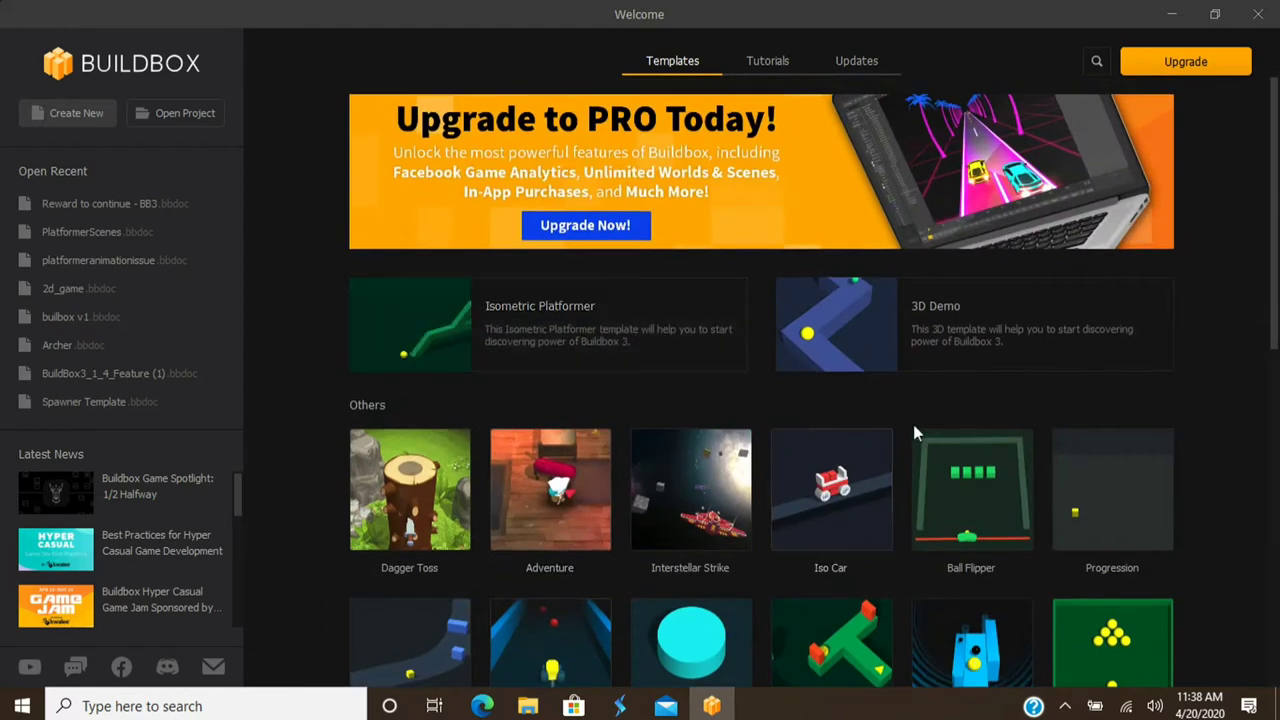
scroll(540, 513, down, 2)
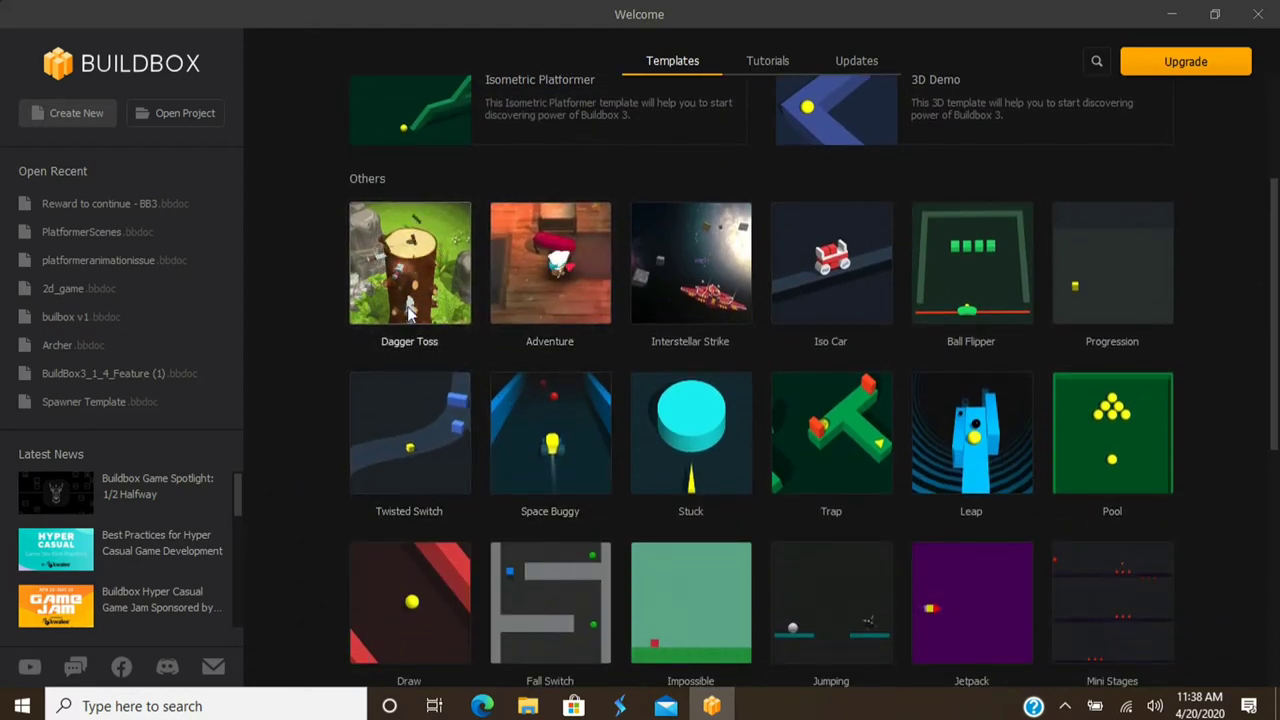
scroll(915, 414, down, 5)
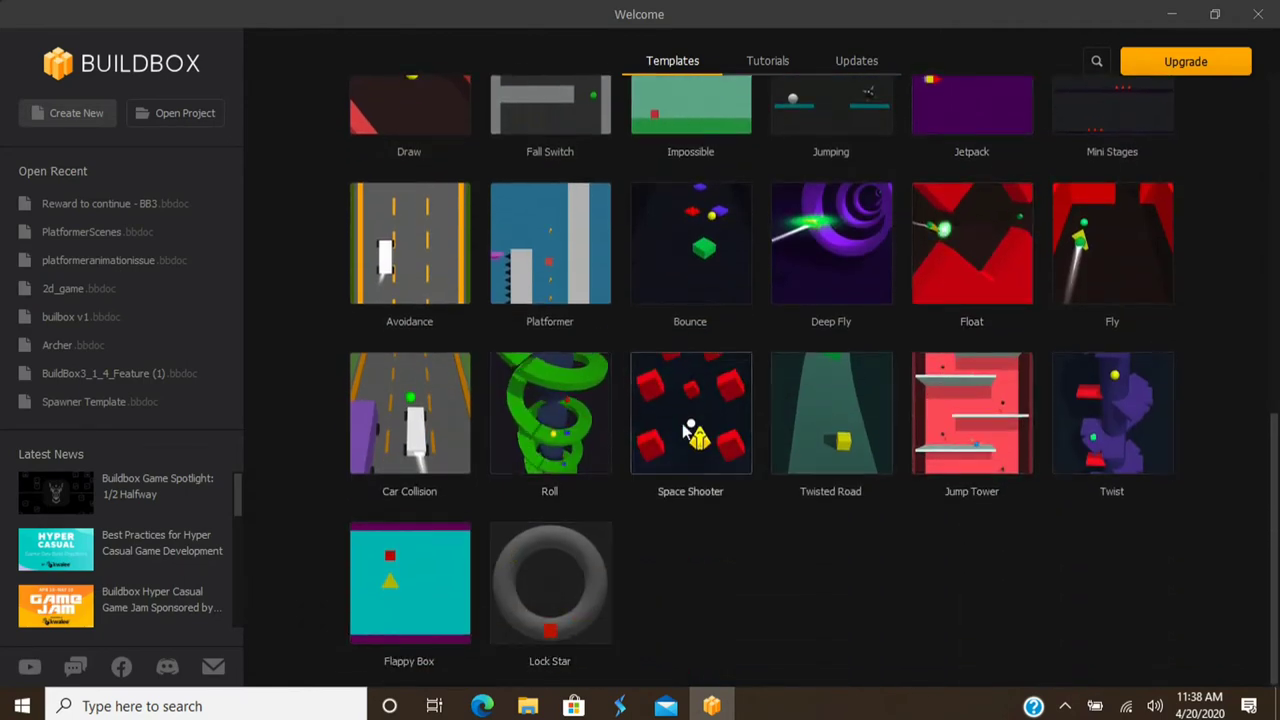
scroll(493, 348, up, 10)
scroll(503, 390, down, 3)
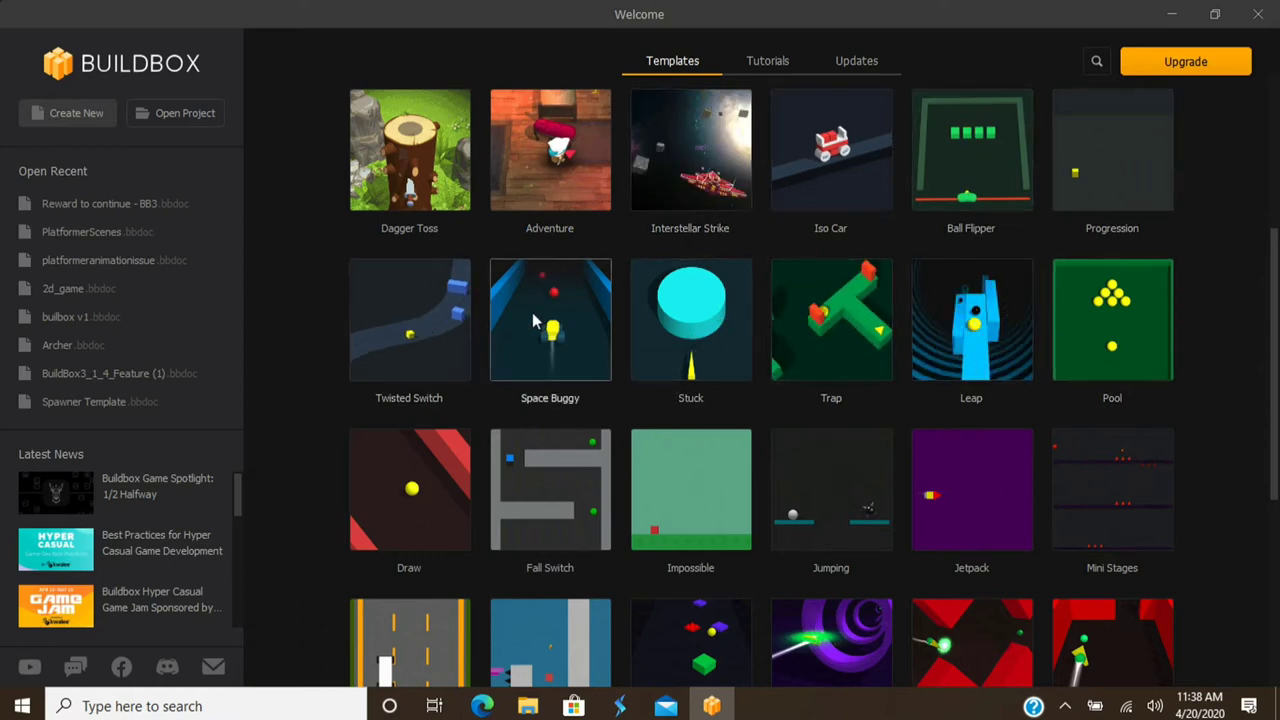
scroll(734, 466, down, 5)
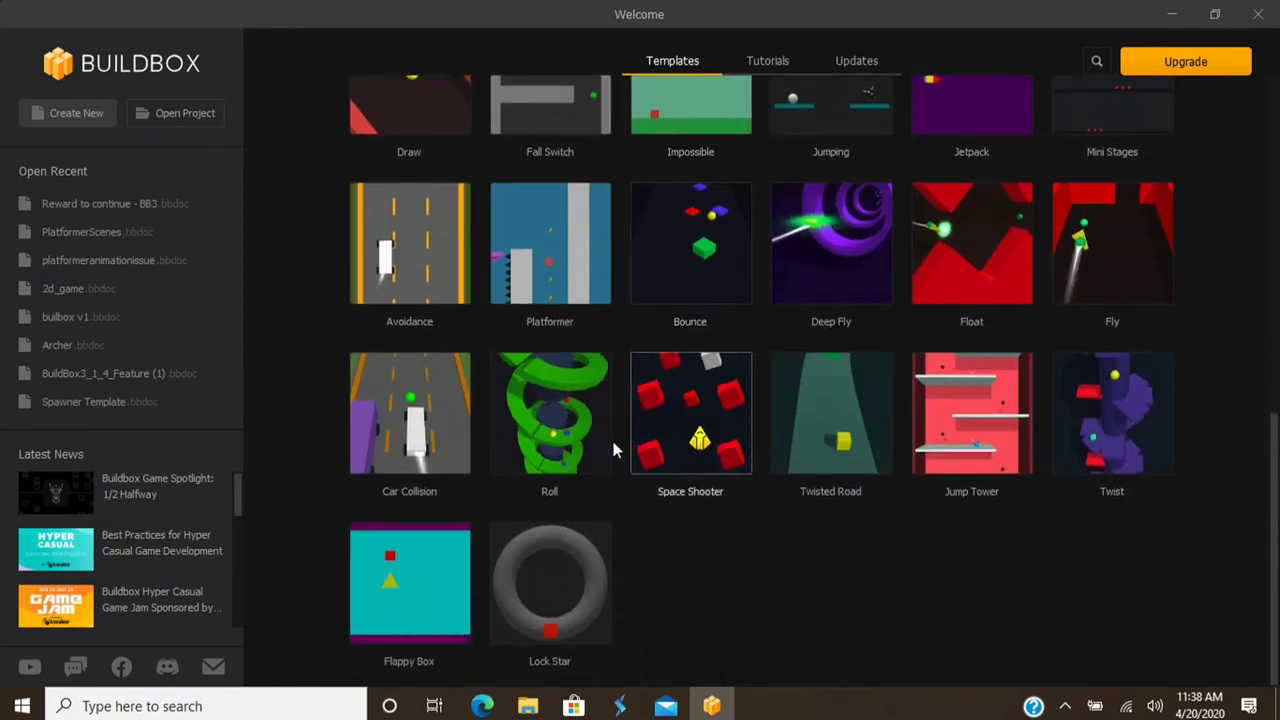
scroll(921, 230, up, 4)
scroll(922, 230, up, 5)
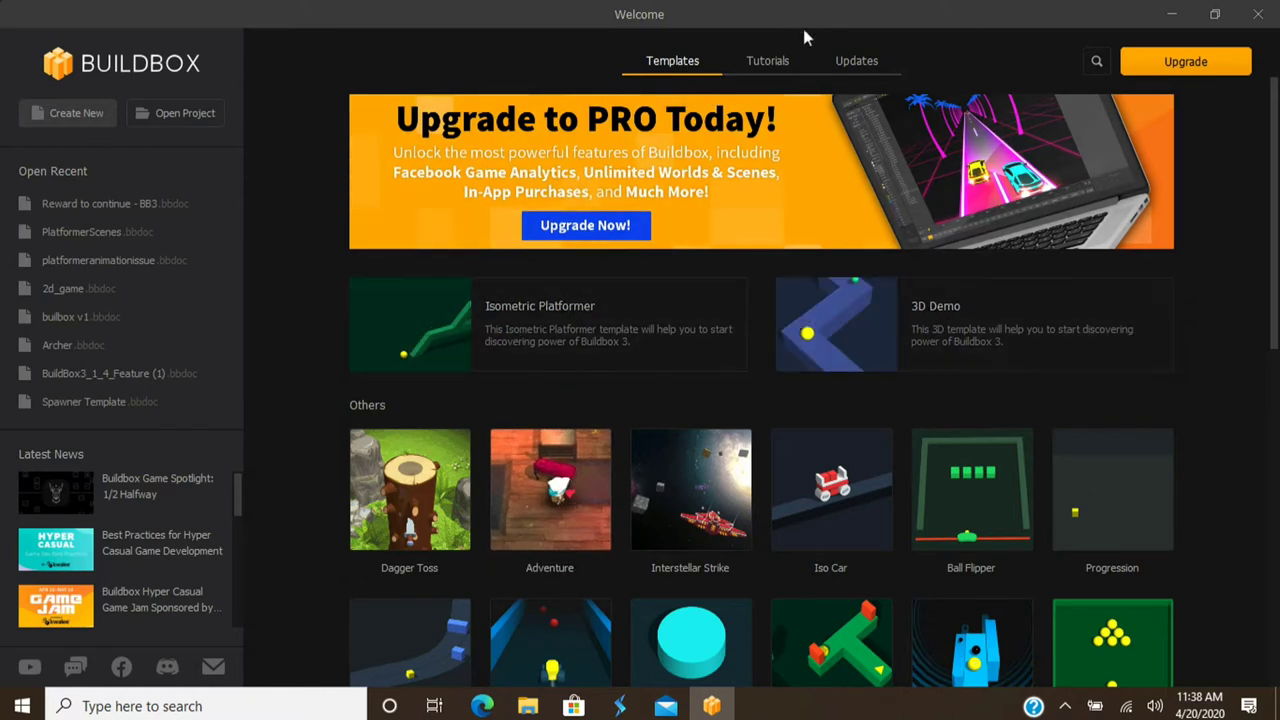
Page the Interactive Tutorials to the last set: Keep Score, UI Button and Launch Tutorial
click(768, 61)
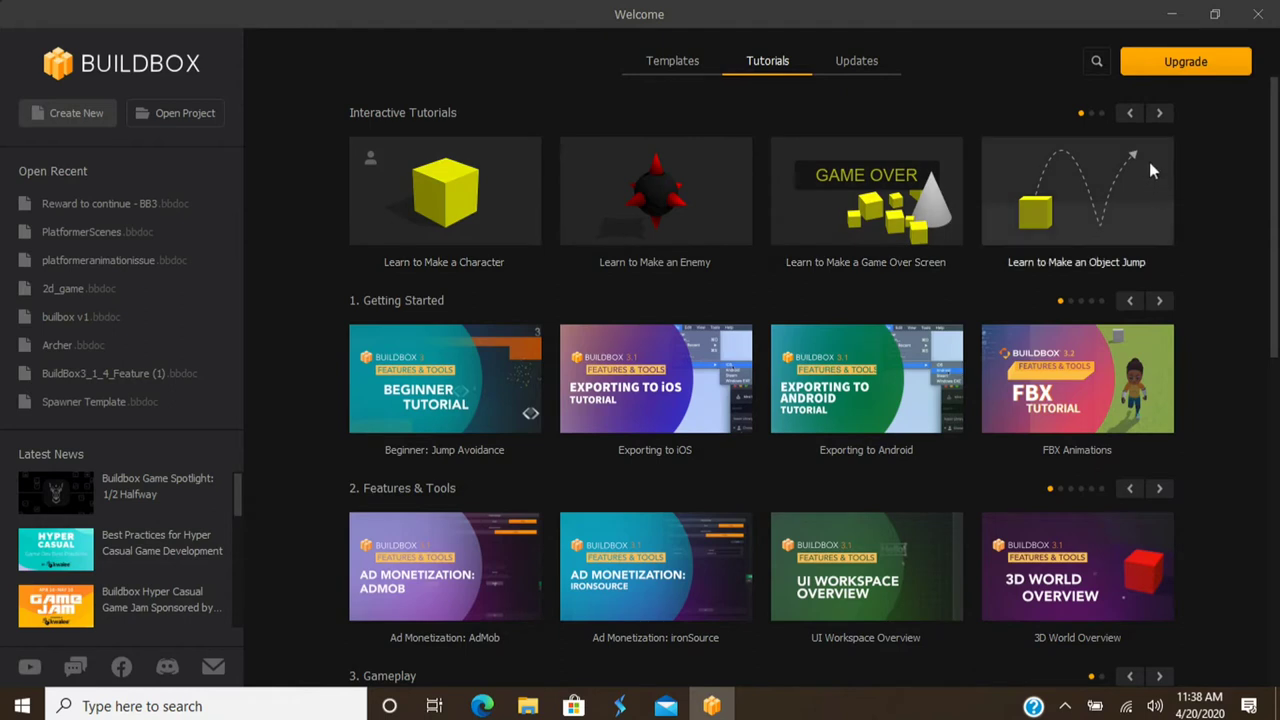
click(1167, 113)
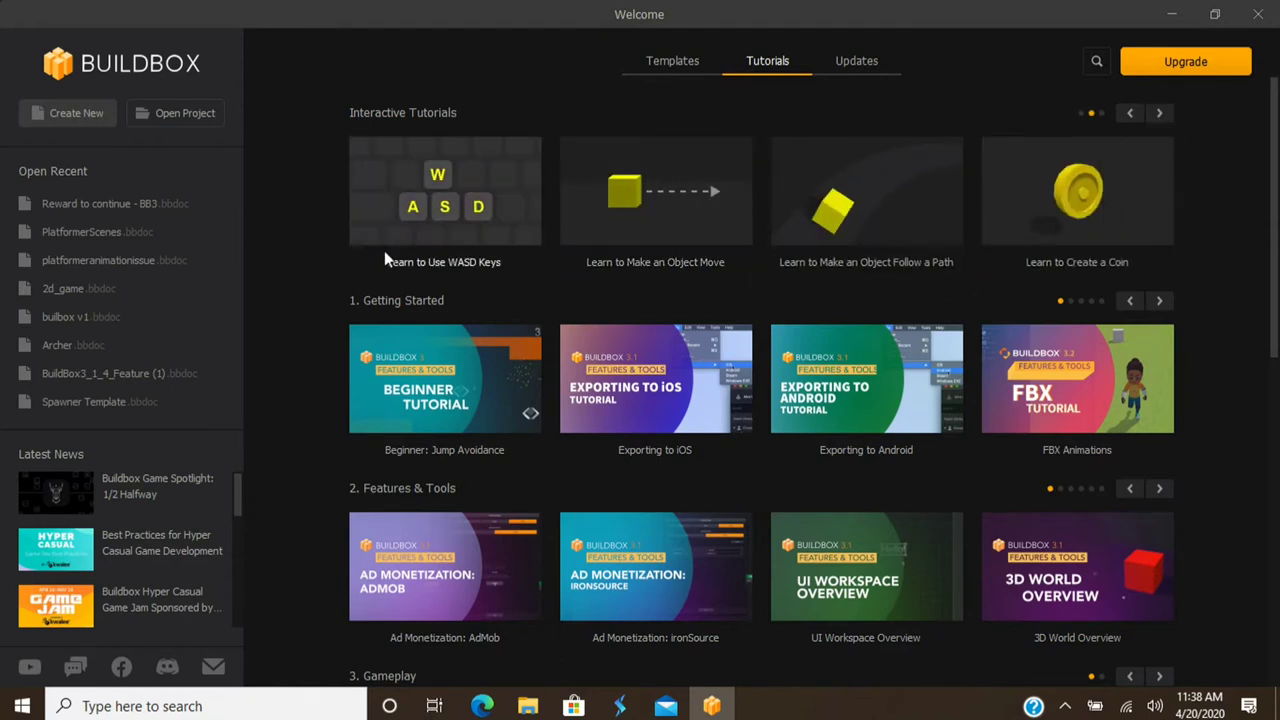
click(1130, 113)
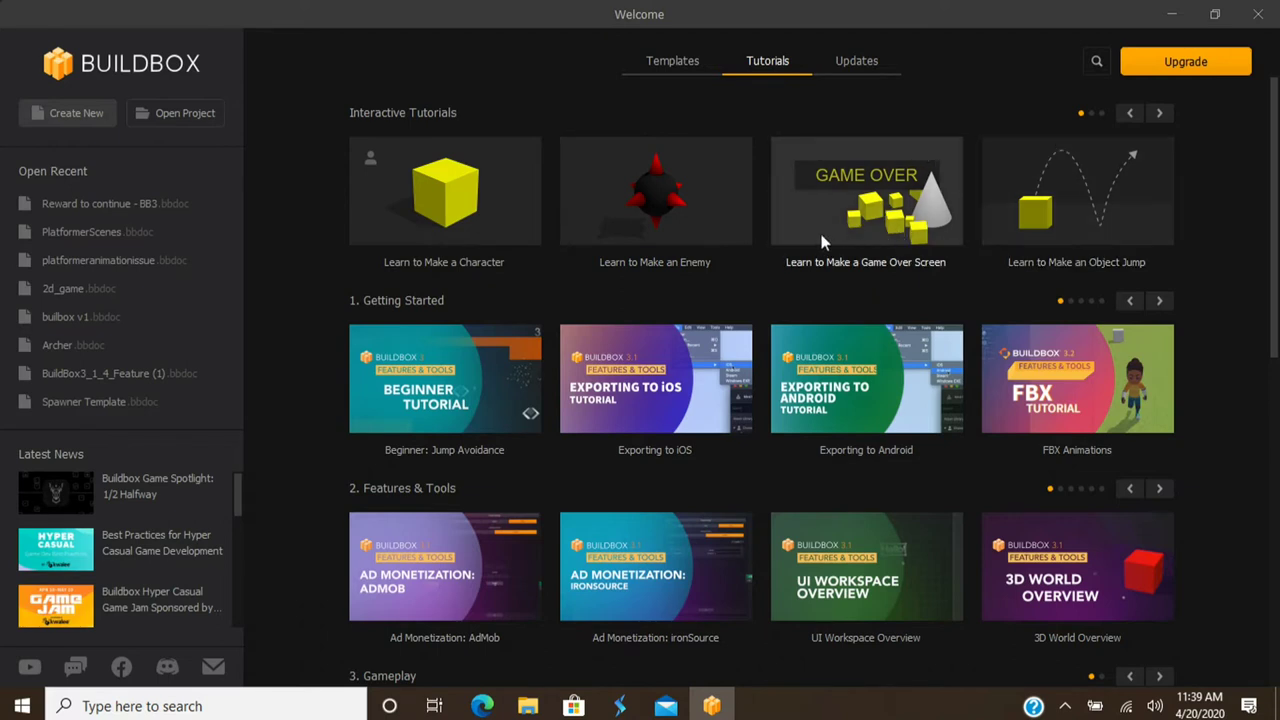
click(1159, 112)
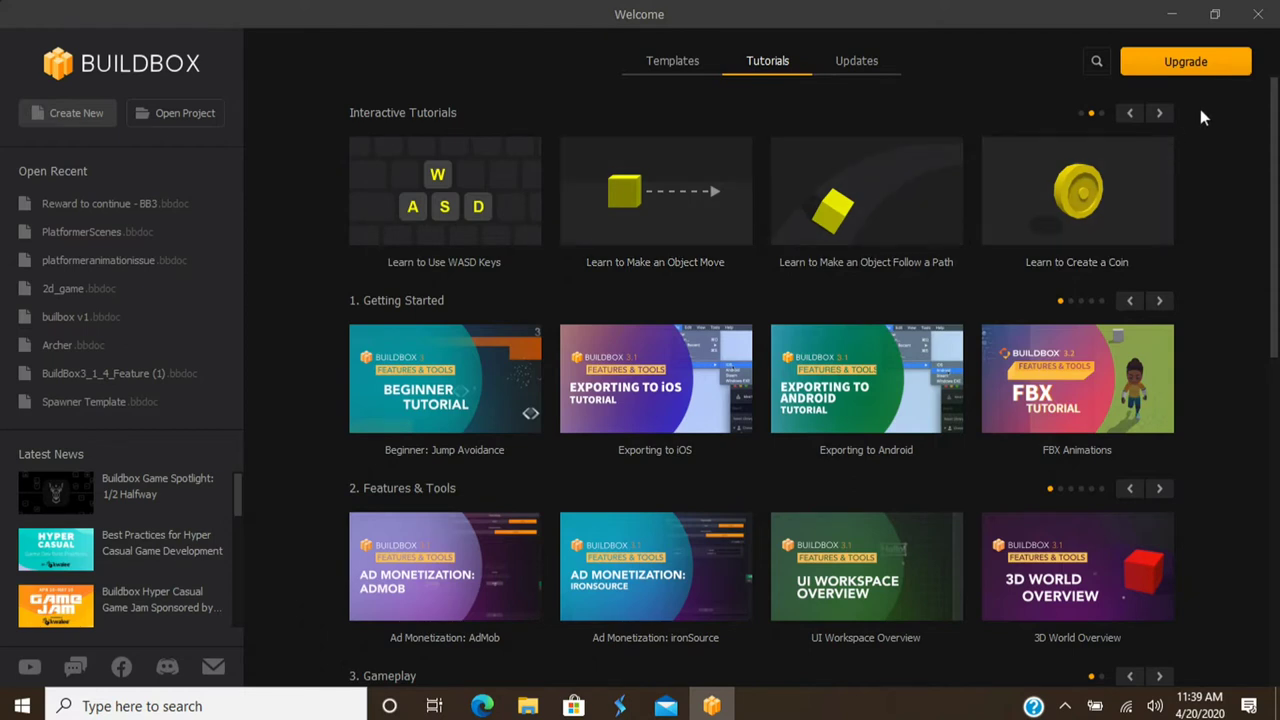
click(1160, 113)
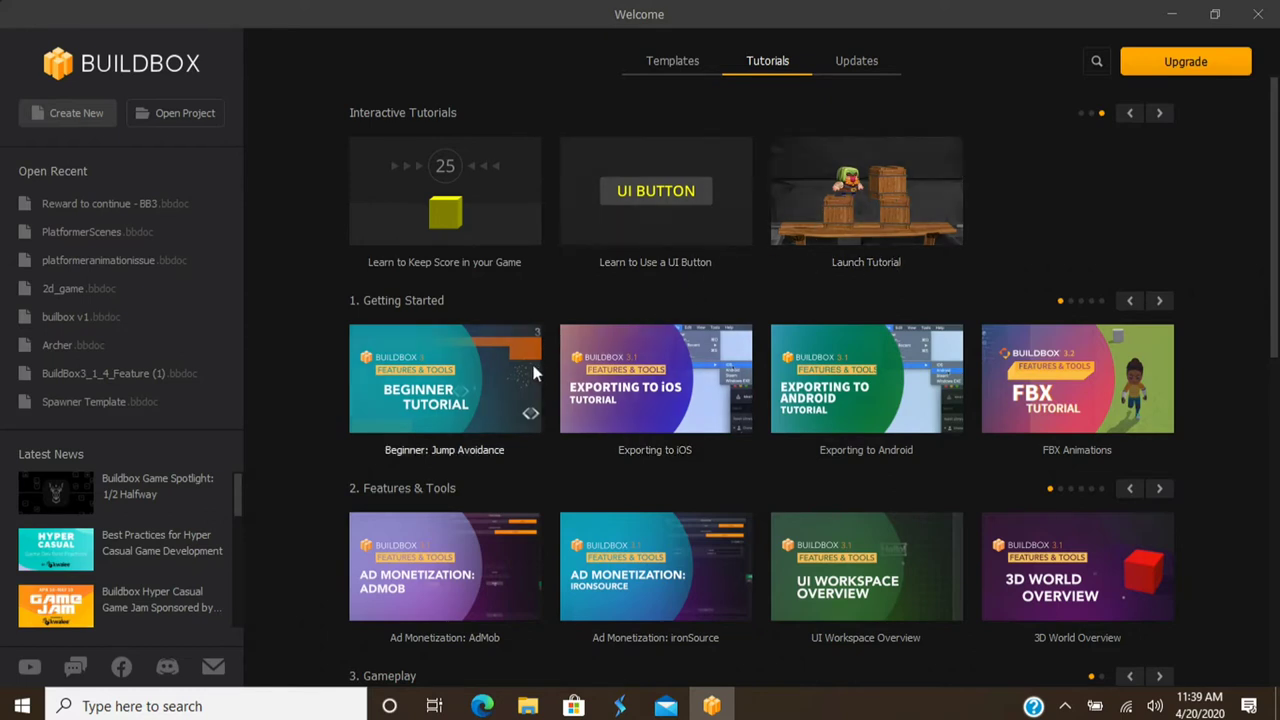
Scroll the tutorial catalogue from Getting Started down to Tips & Tricks and back
scroll(697, 257, down, 3)
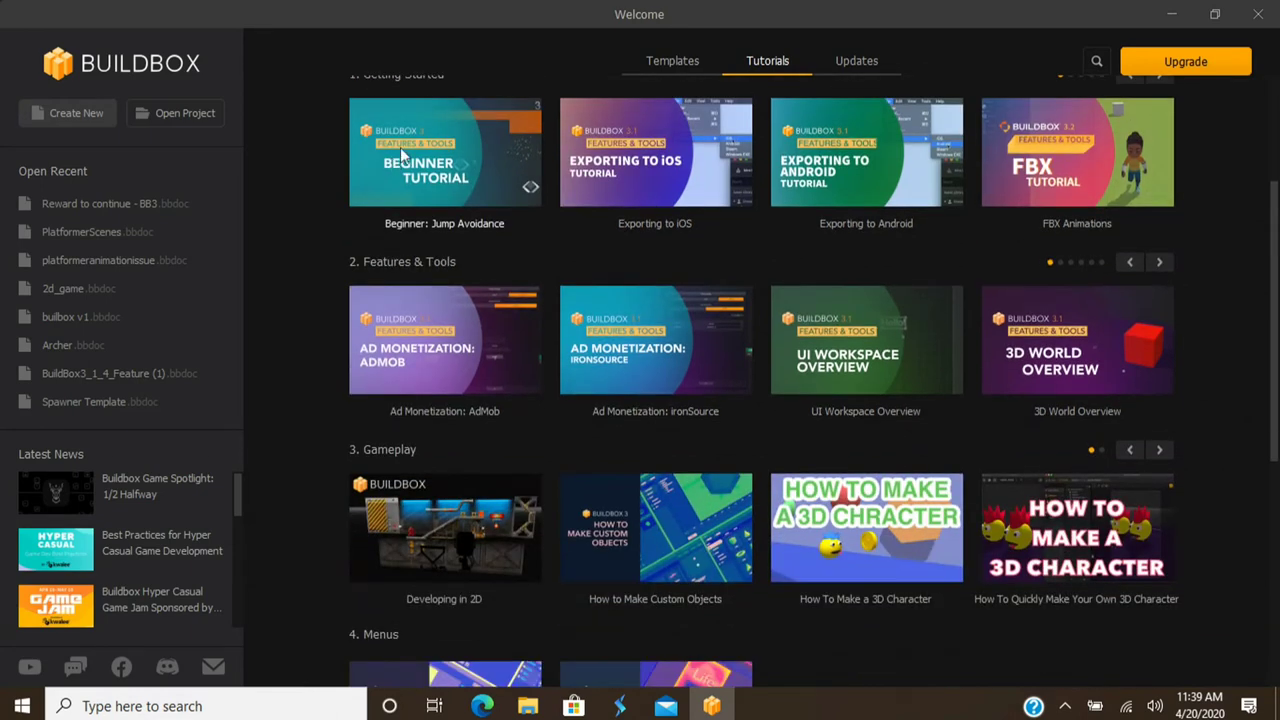
scroll(486, 186, up, 3)
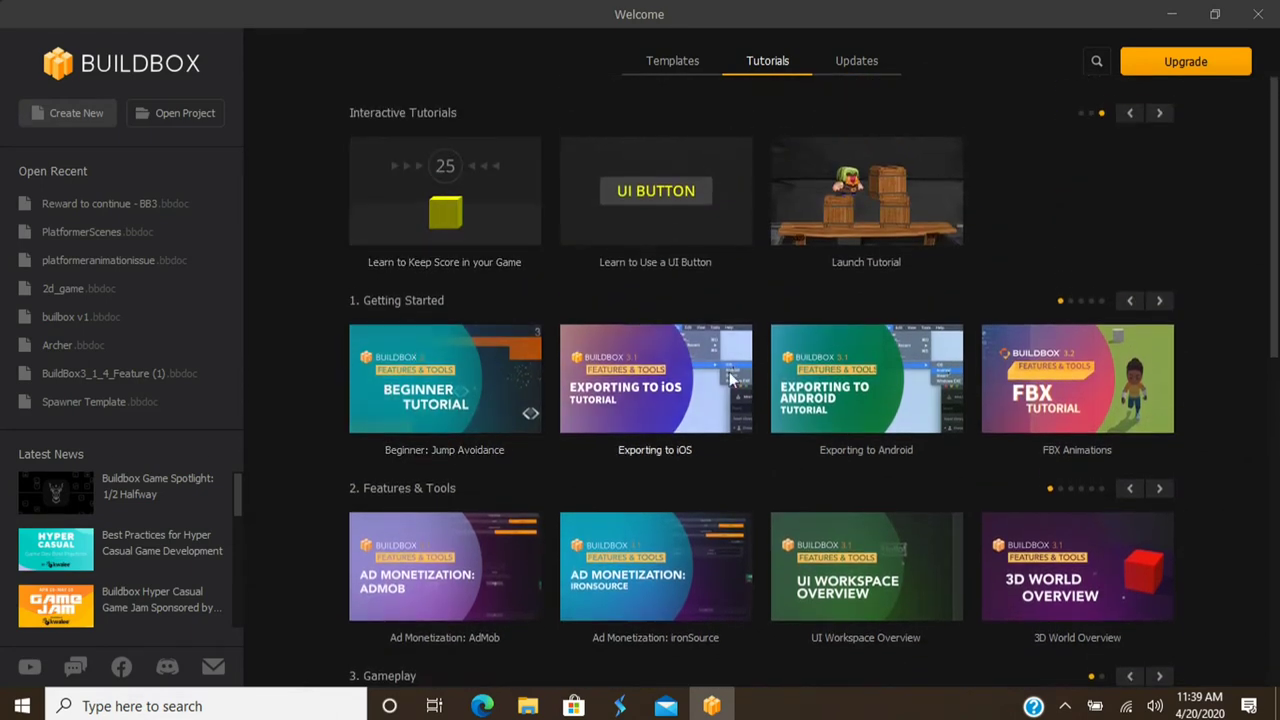
scroll(454, 455, down, 4)
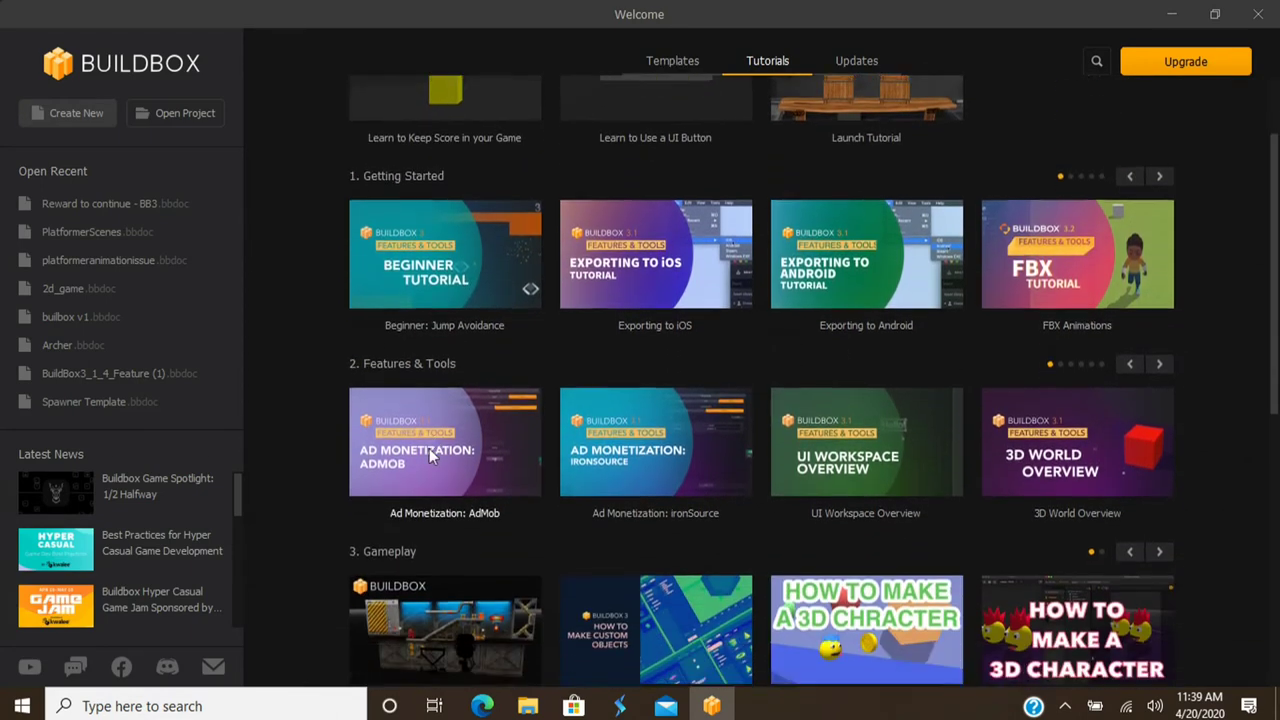
scroll(431, 451, up, 4)
scroll(545, 371, down, 6)
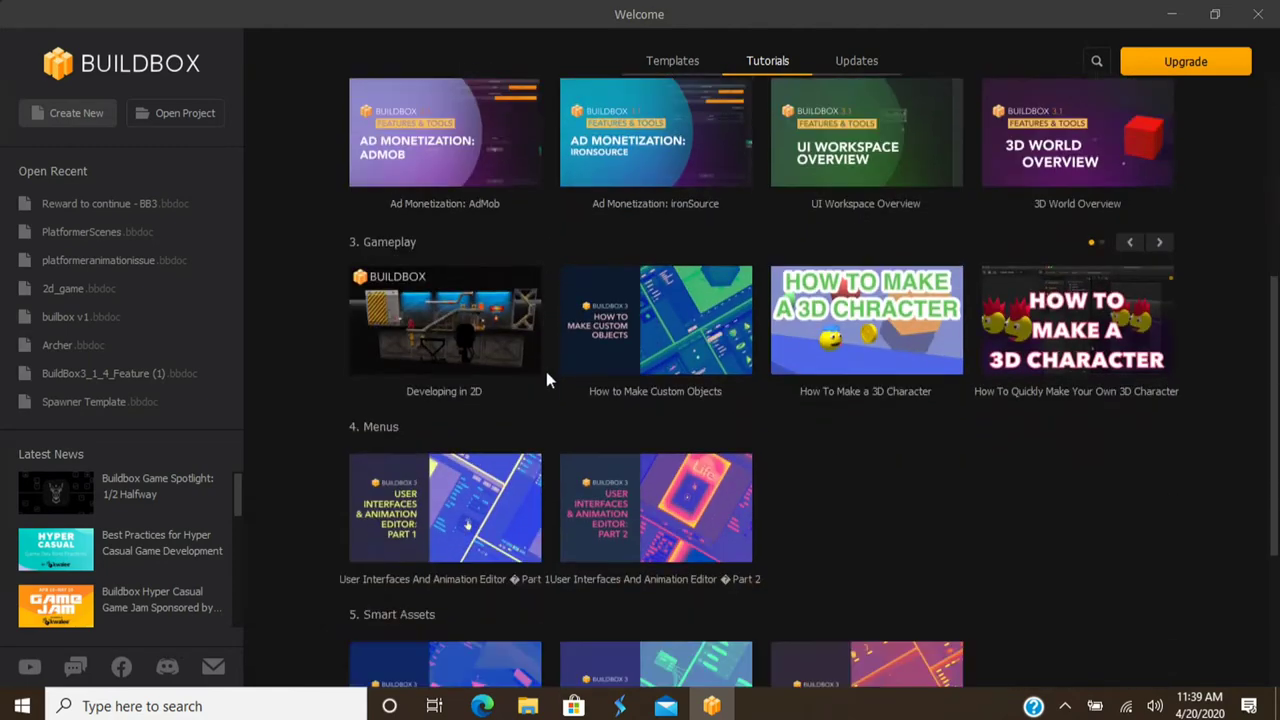
scroll(1060, 303, up, 8)
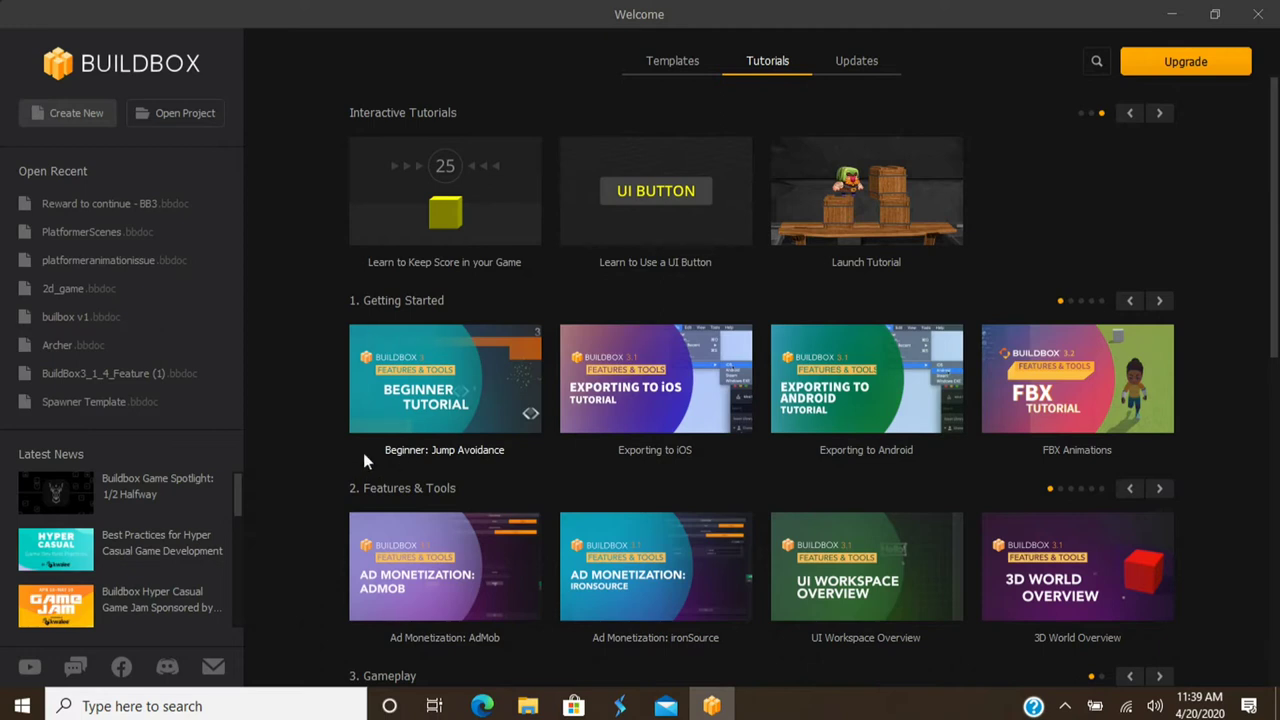
scroll(234, 506, down, 3)
scroll(234, 507, up, 3)
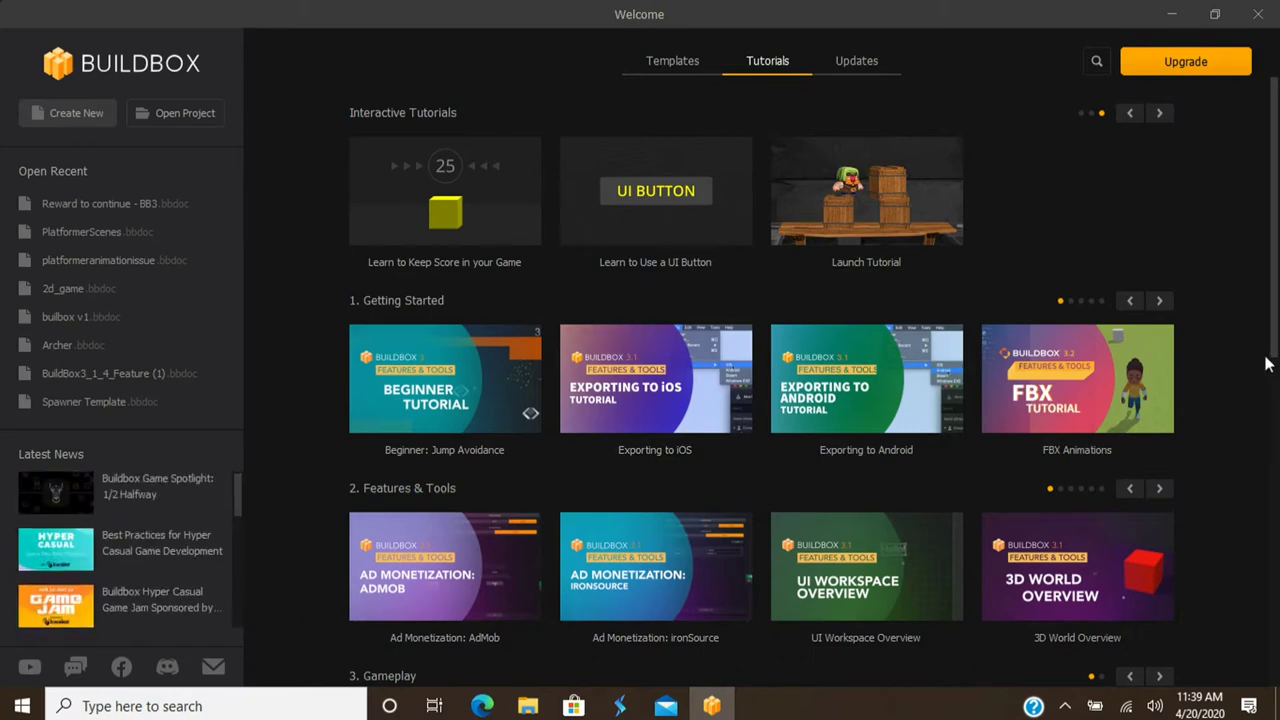
scroll(586, 427, down, 3)
scroll(586, 427, down, 3)
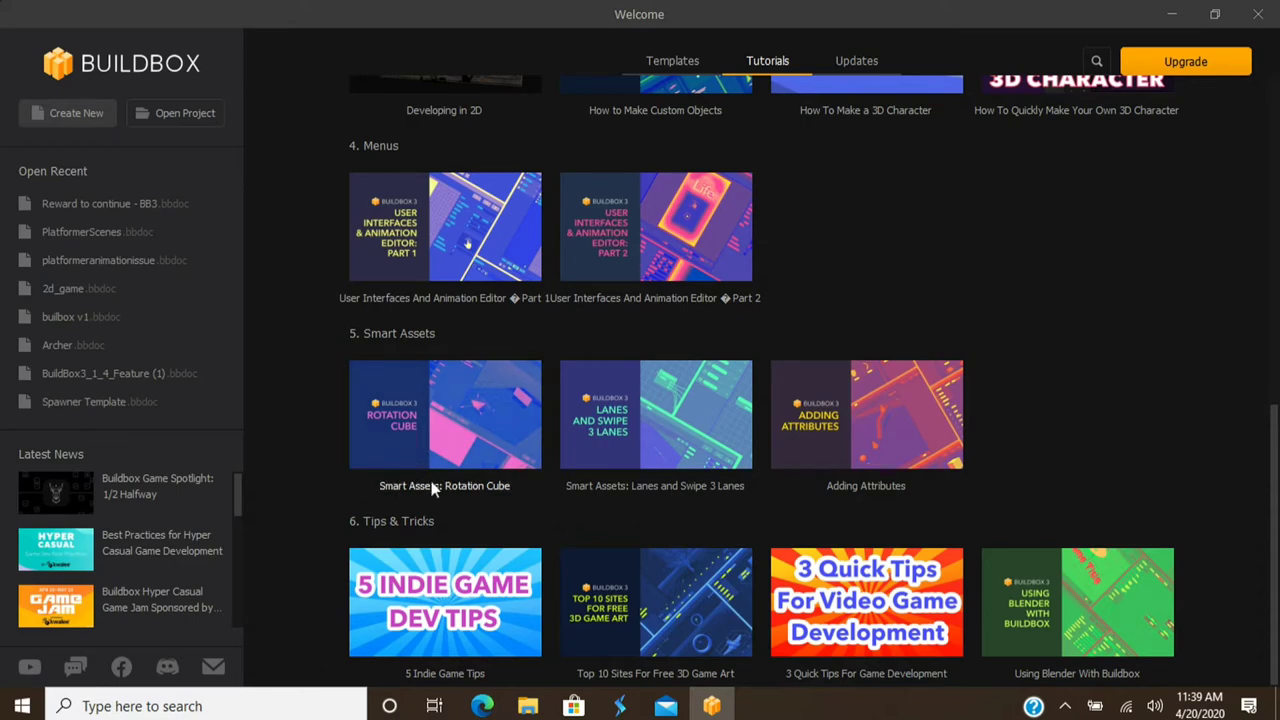
scroll(1245, 335, up, 6)
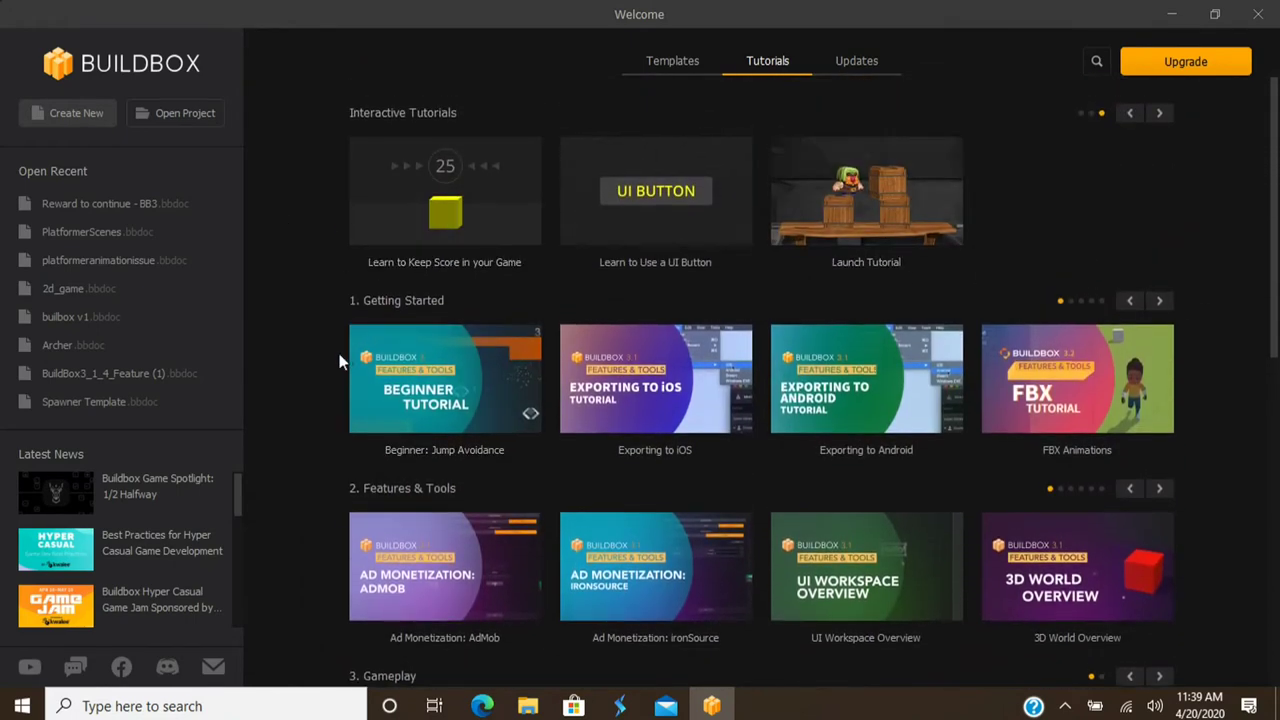
Show the Updates tab and scroll through the 3.2.0 changelog
click(878, 58)
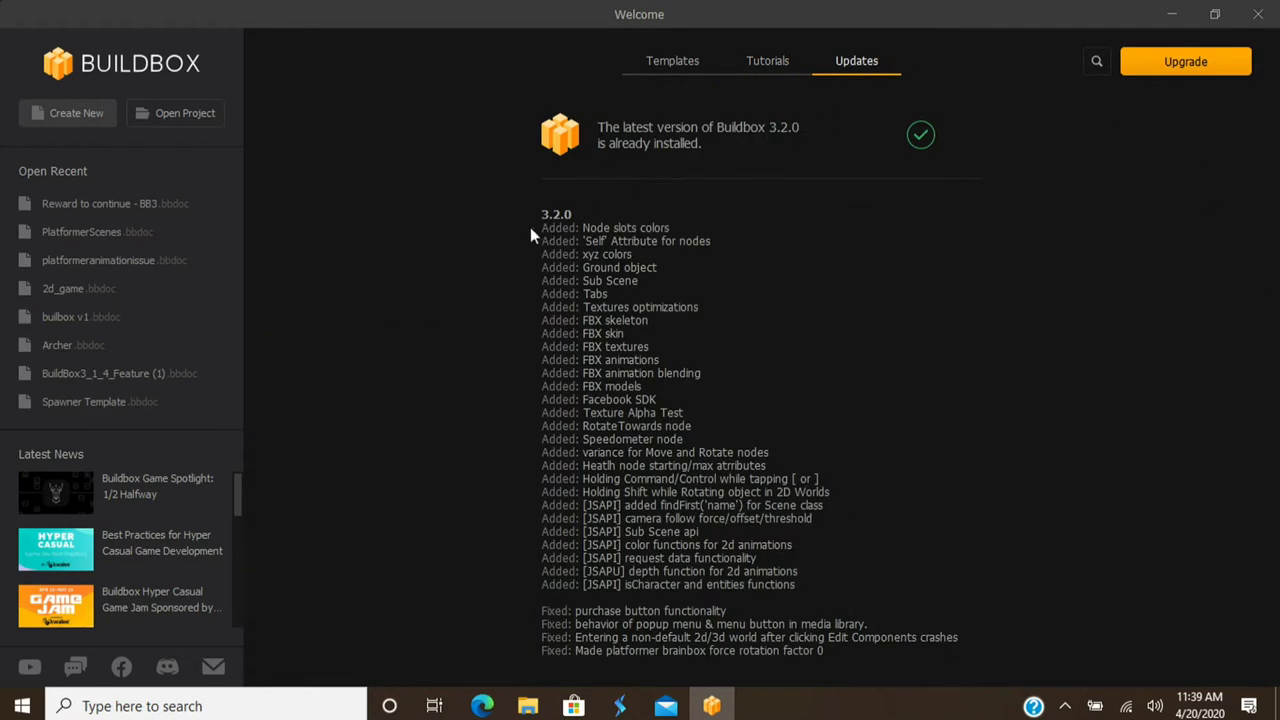
scroll(636, 265, down, 3)
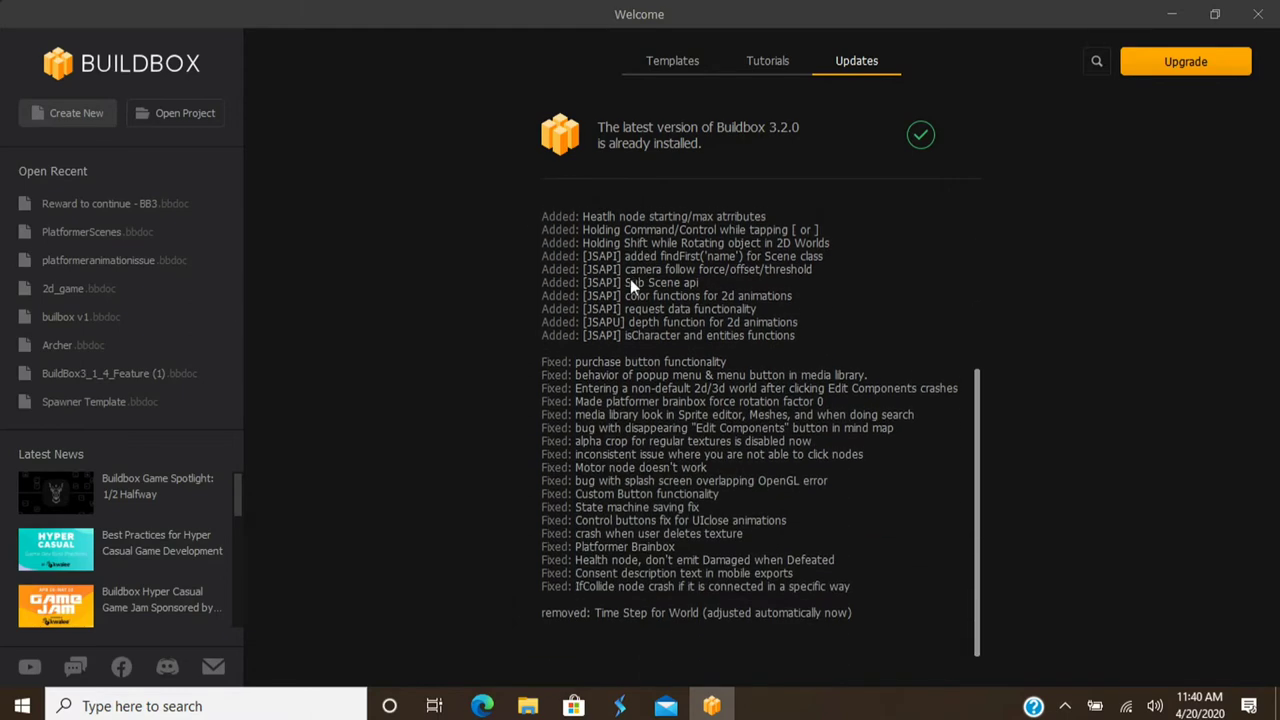
scroll(630, 284, up, 3)
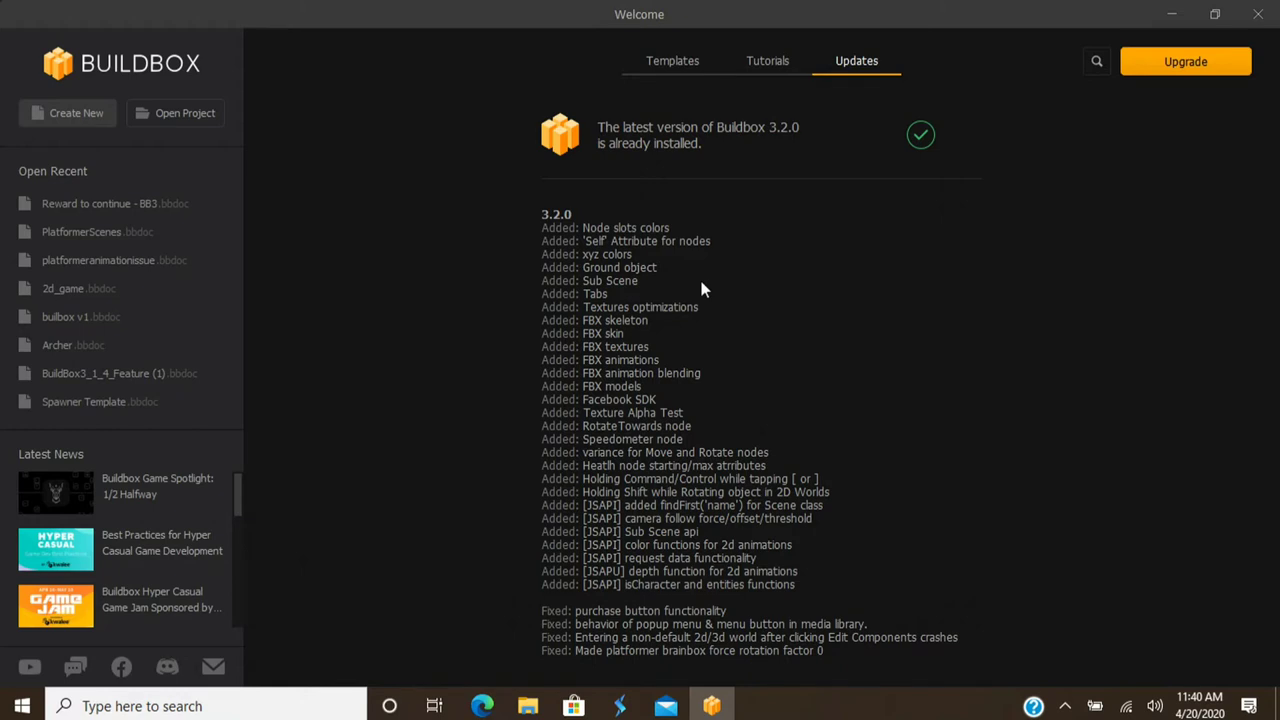
scroll(700, 289, down, 3)
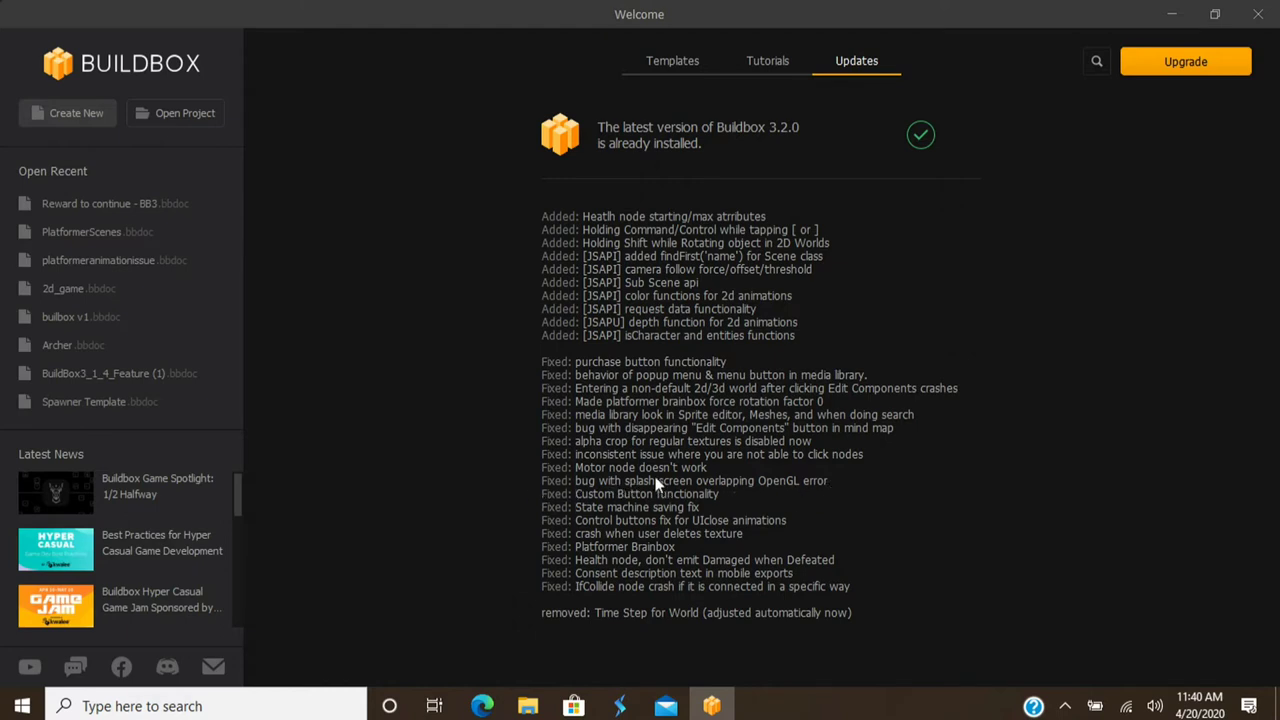
scroll(692, 440, up, 5)
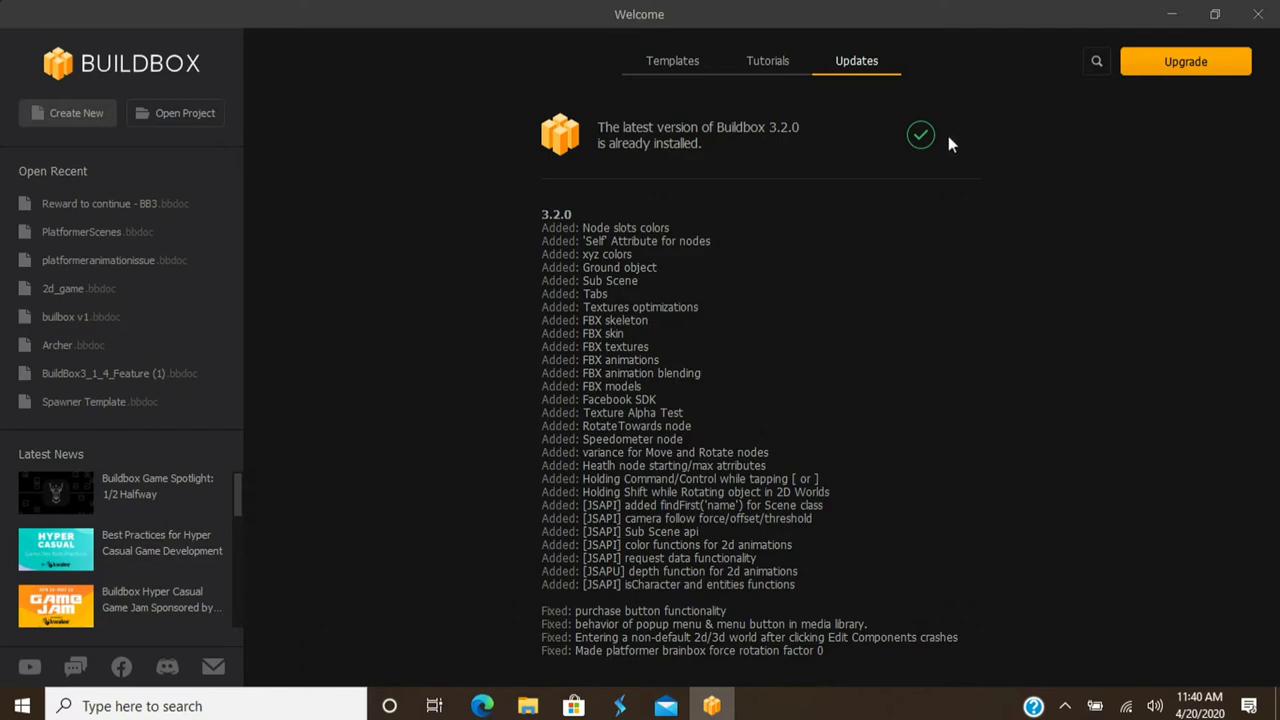
scroll(745, 415, down, 5)
scroll(748, 416, up, 3)
Return to the Templates gallery and browse Latest News and templates like Isometric Platformer and 3D Demo
click(684, 66)
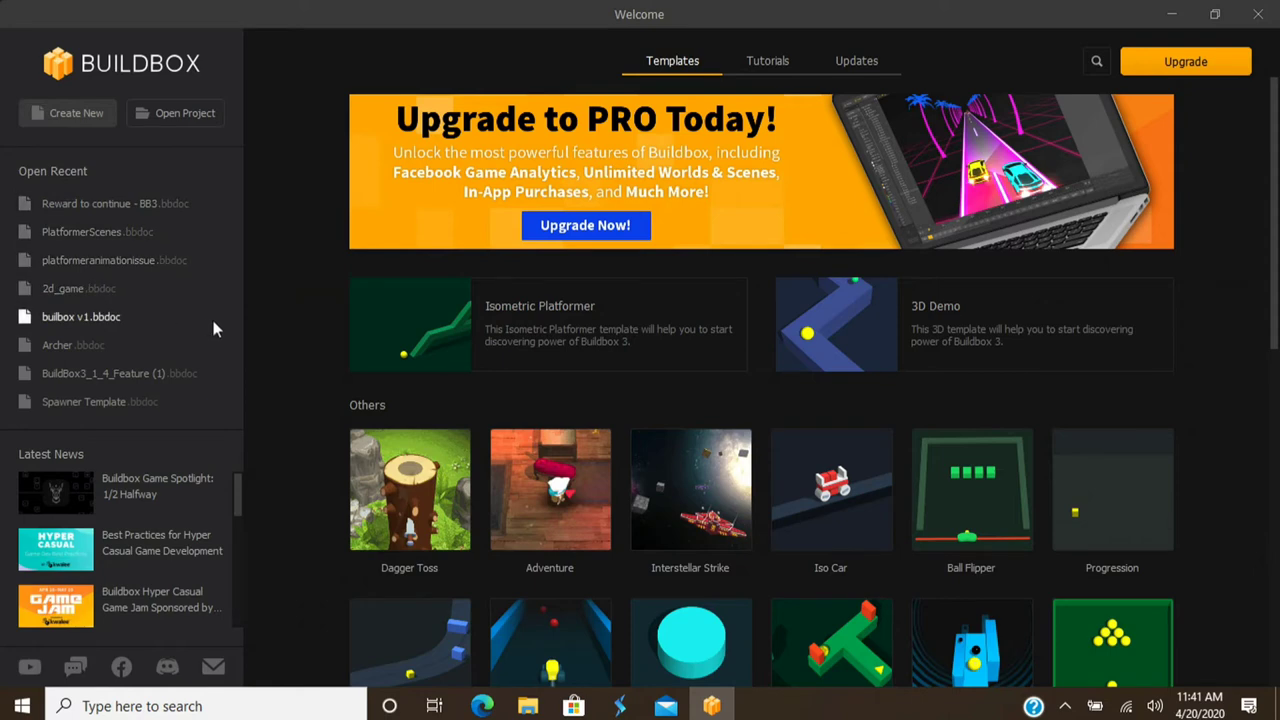
scroll(197, 478, down, 5)
scroll(185, 525, up, 5)
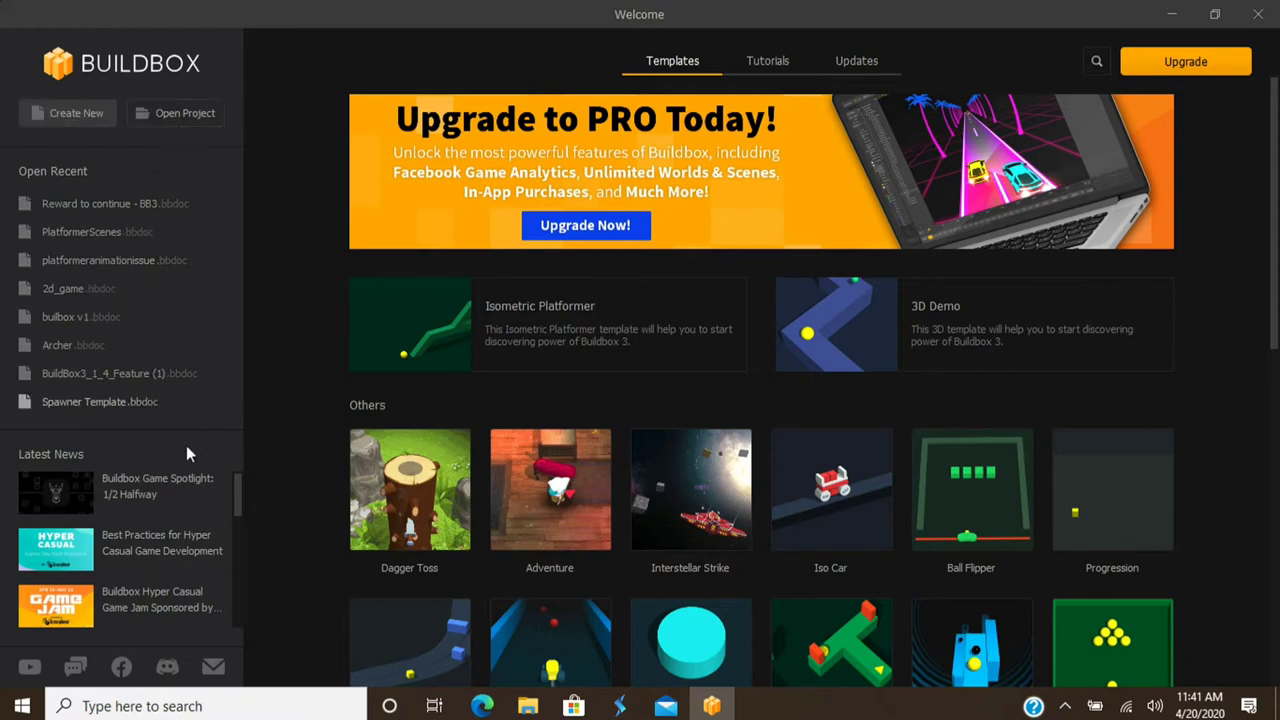
scroll(128, 480, down, 5)
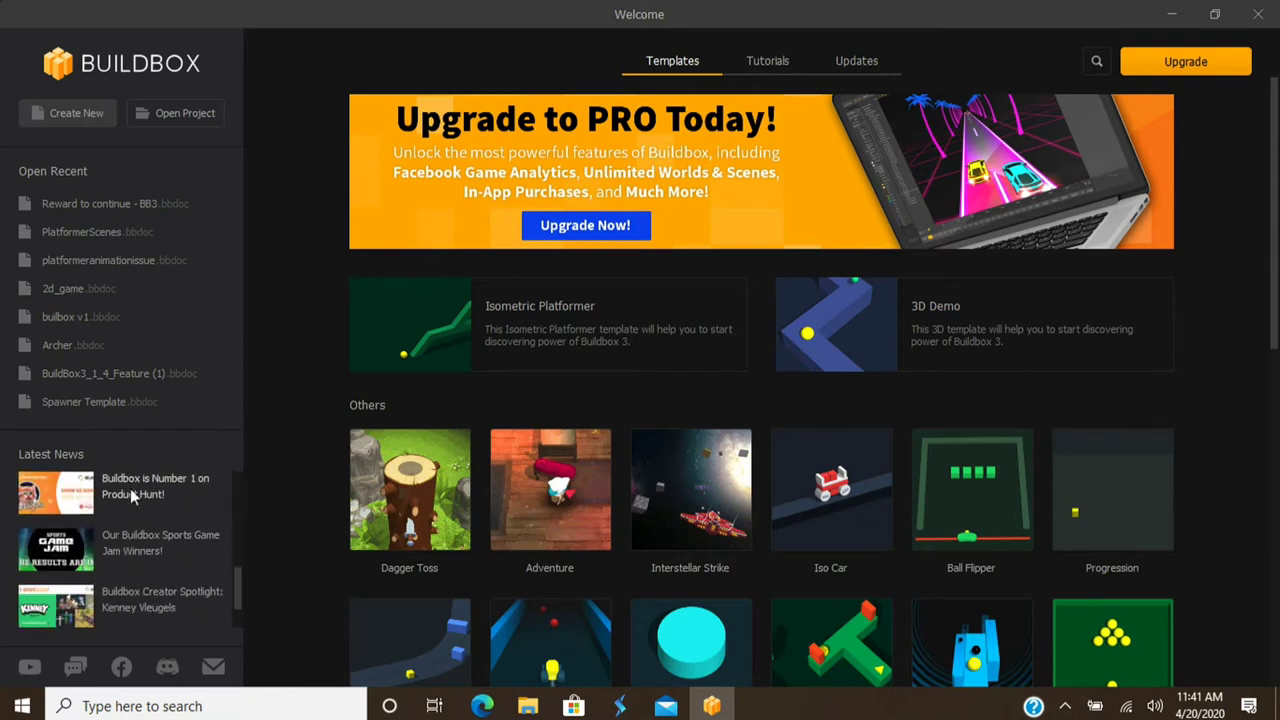
scroll(128, 518, up, 5)
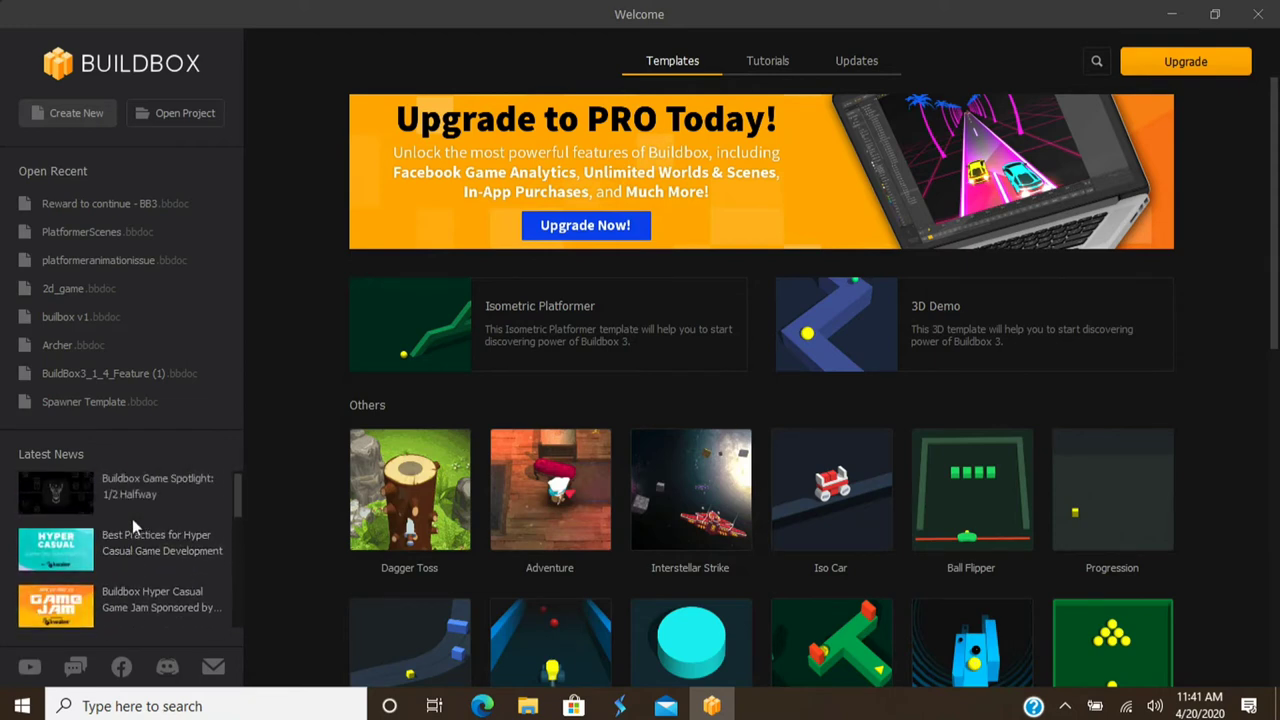
scroll(128, 514, down, 5)
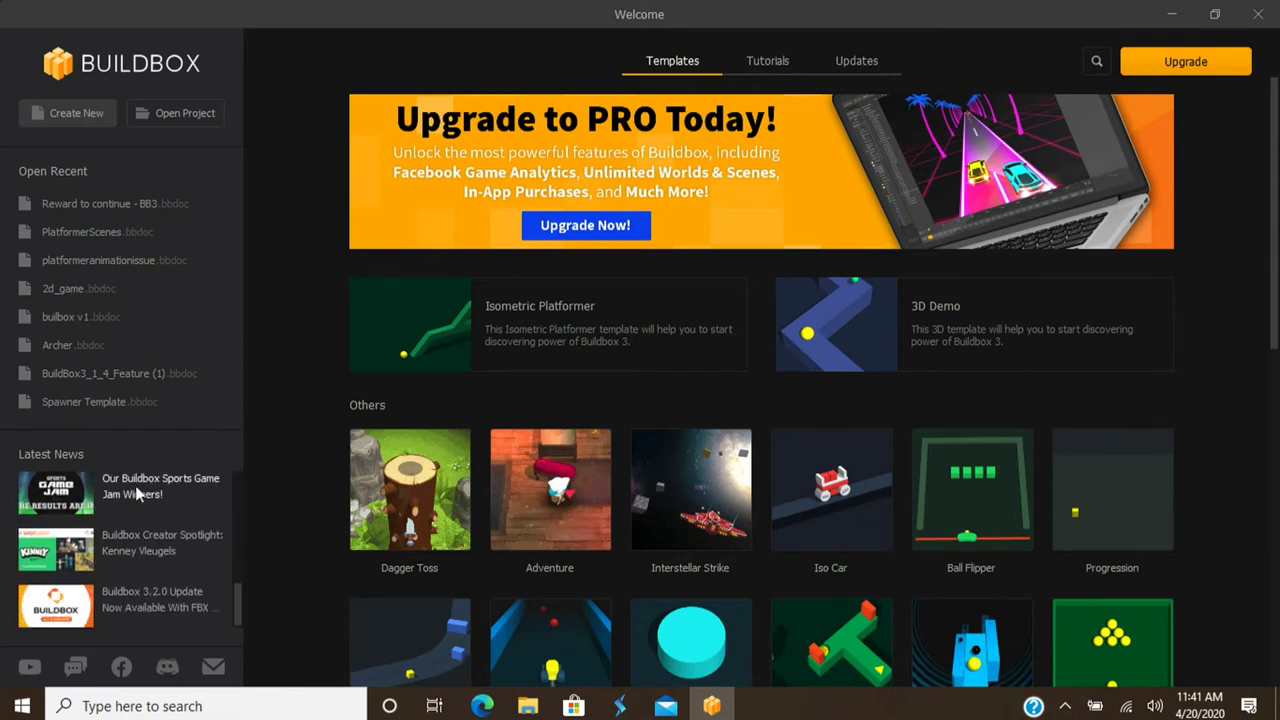
scroll(138, 496, up, 5)
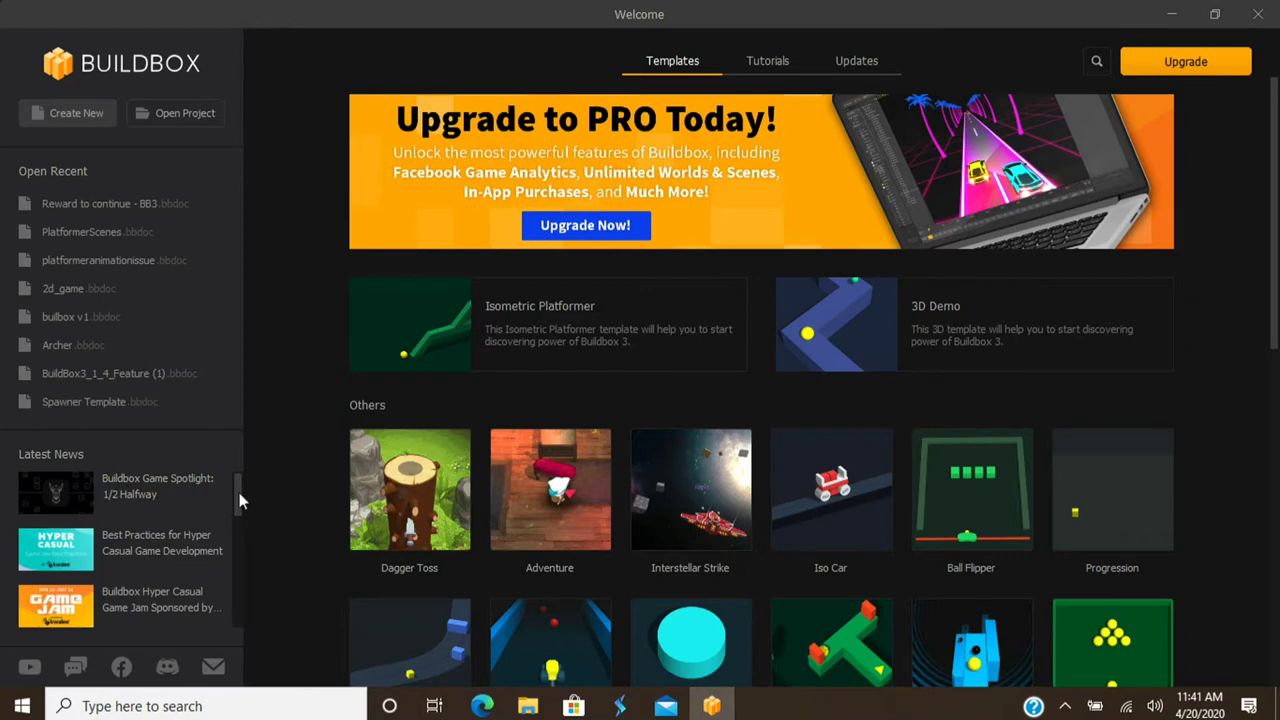
scroll(85, 505, down, 5)
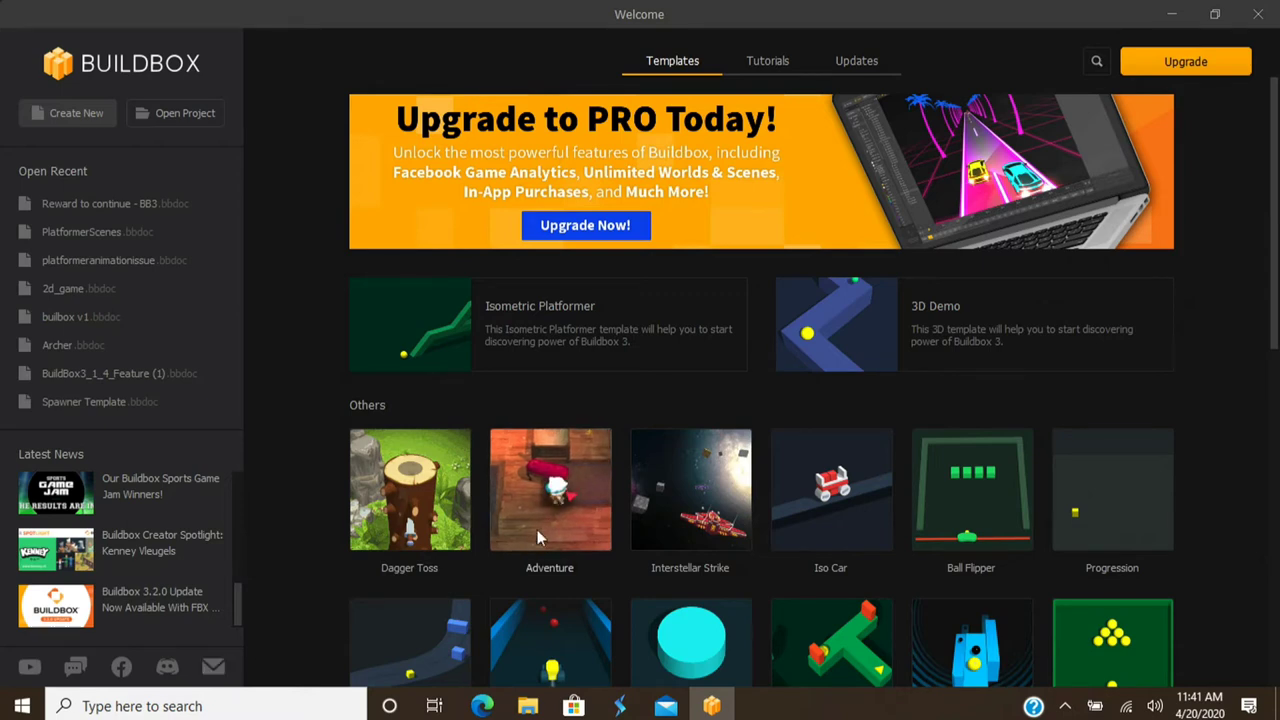
scroll(600, 520, down, 3)
scroll(710, 470, up, 3)
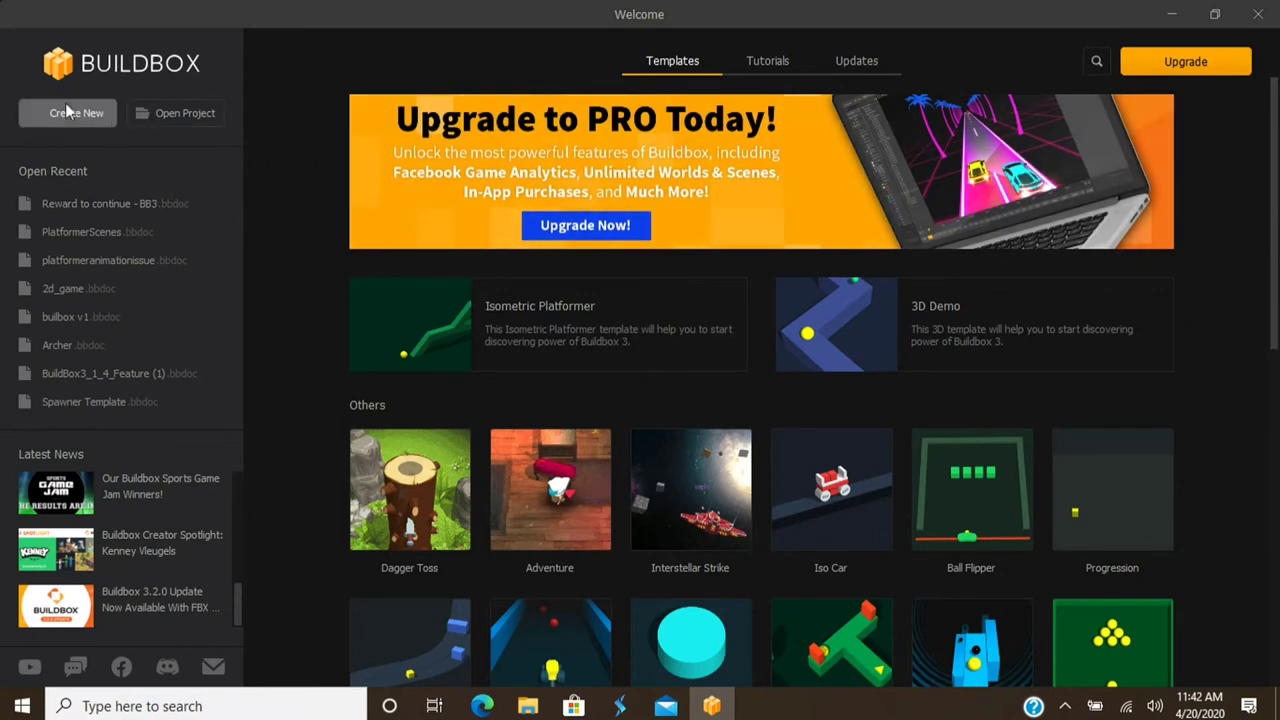
Start a custom individual game set to 3D, Landscape and Third Person - Back View
click(67, 111)
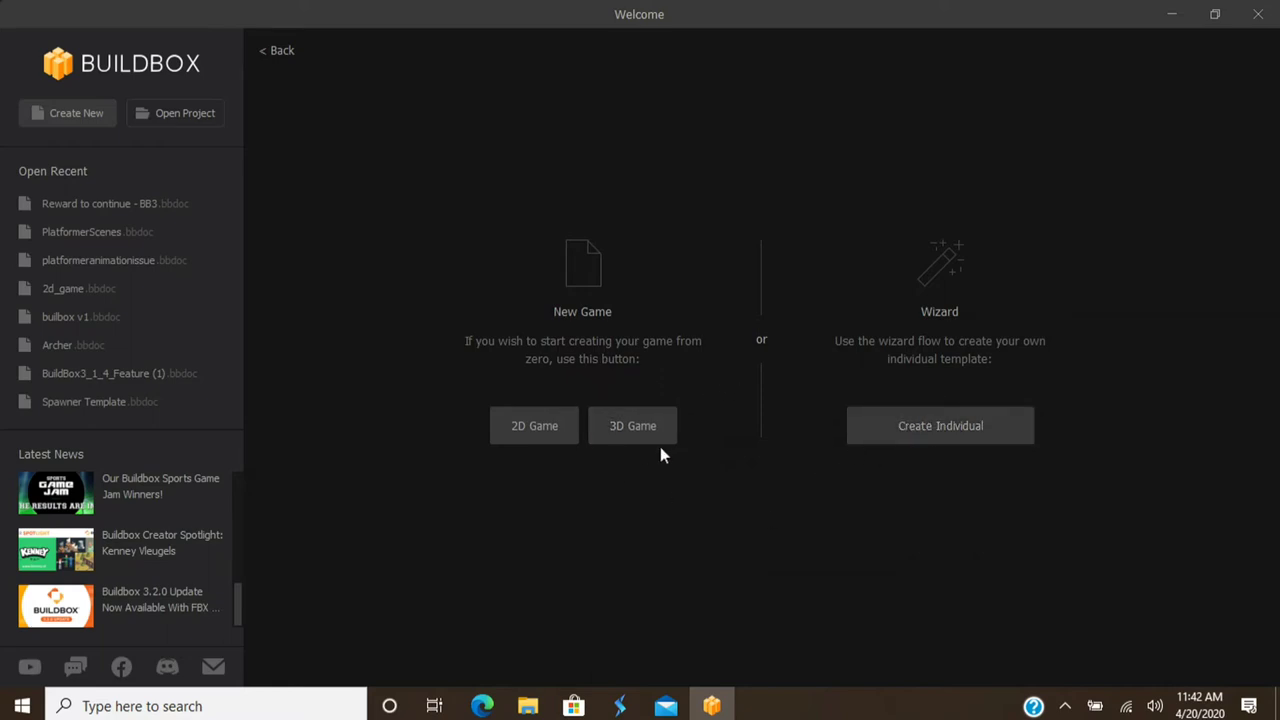
click(944, 431)
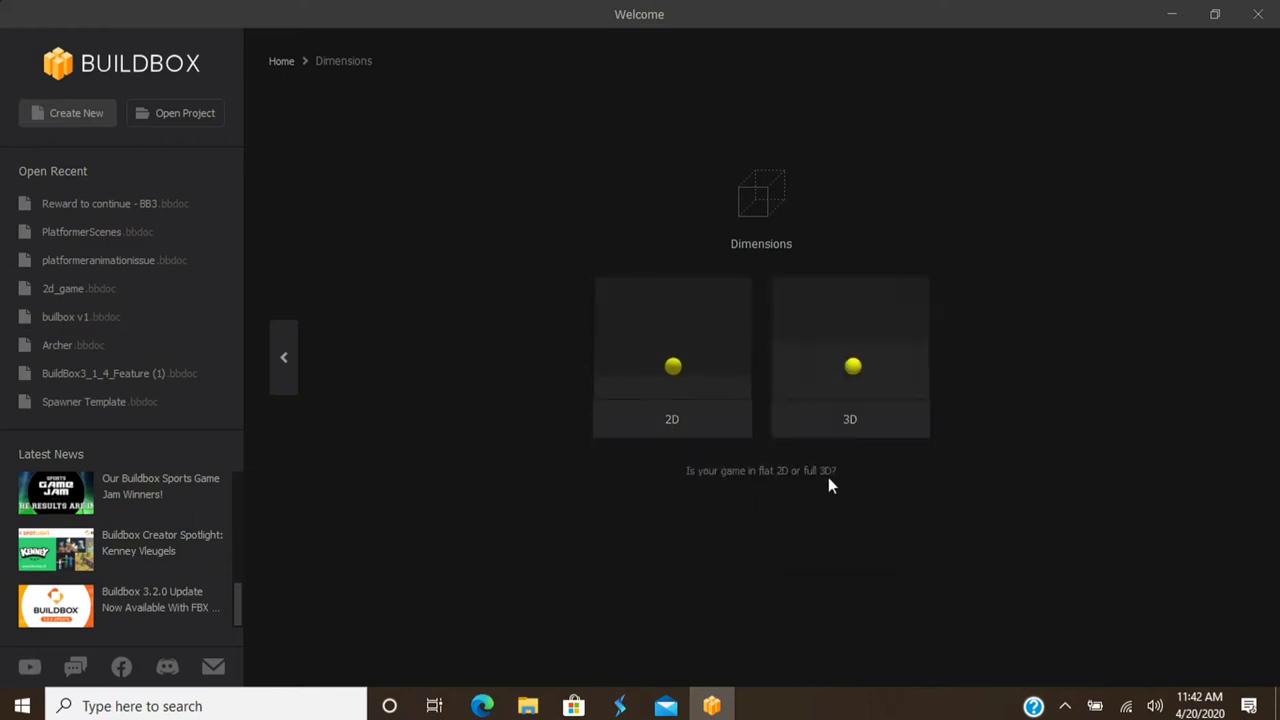
click(885, 350)
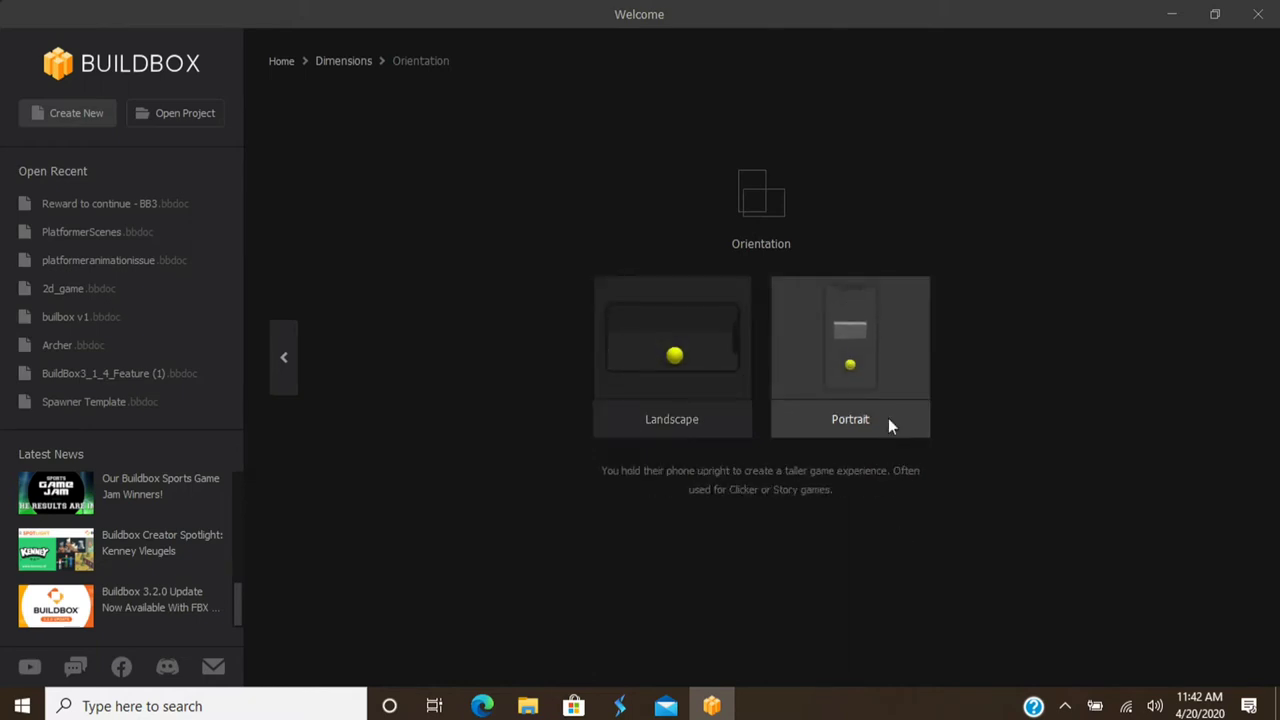
click(709, 388)
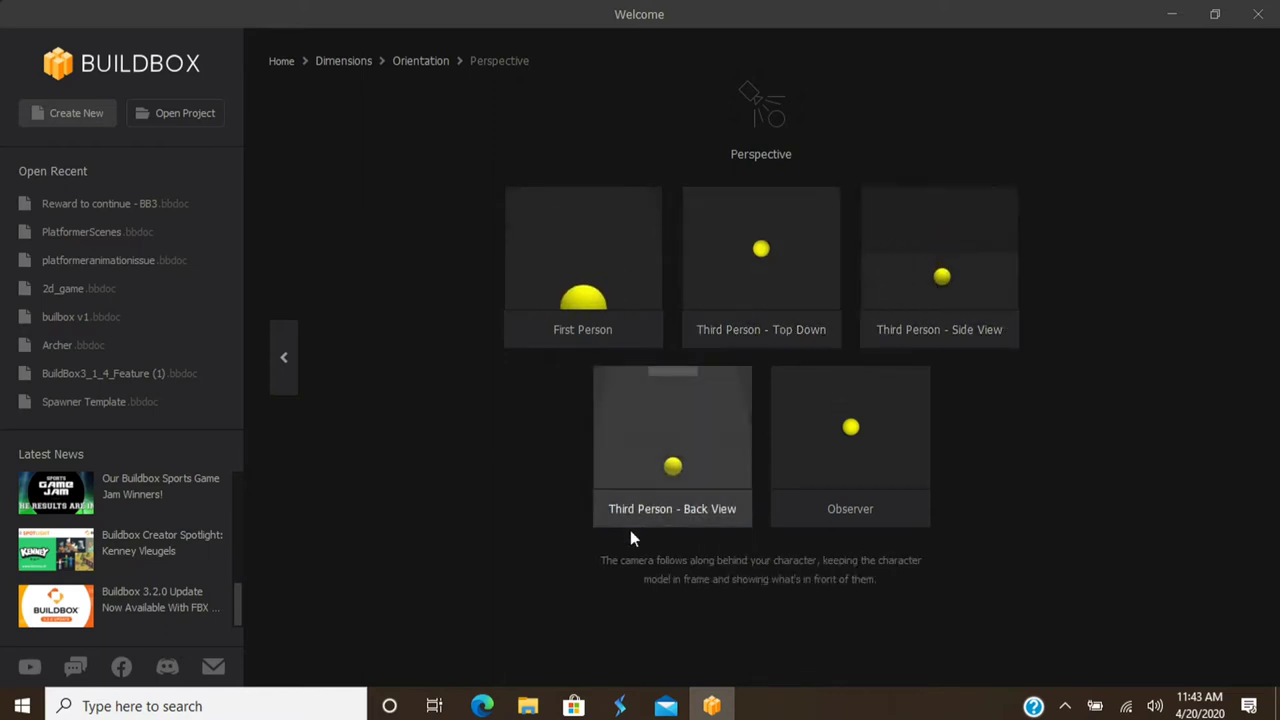
click(670, 443)
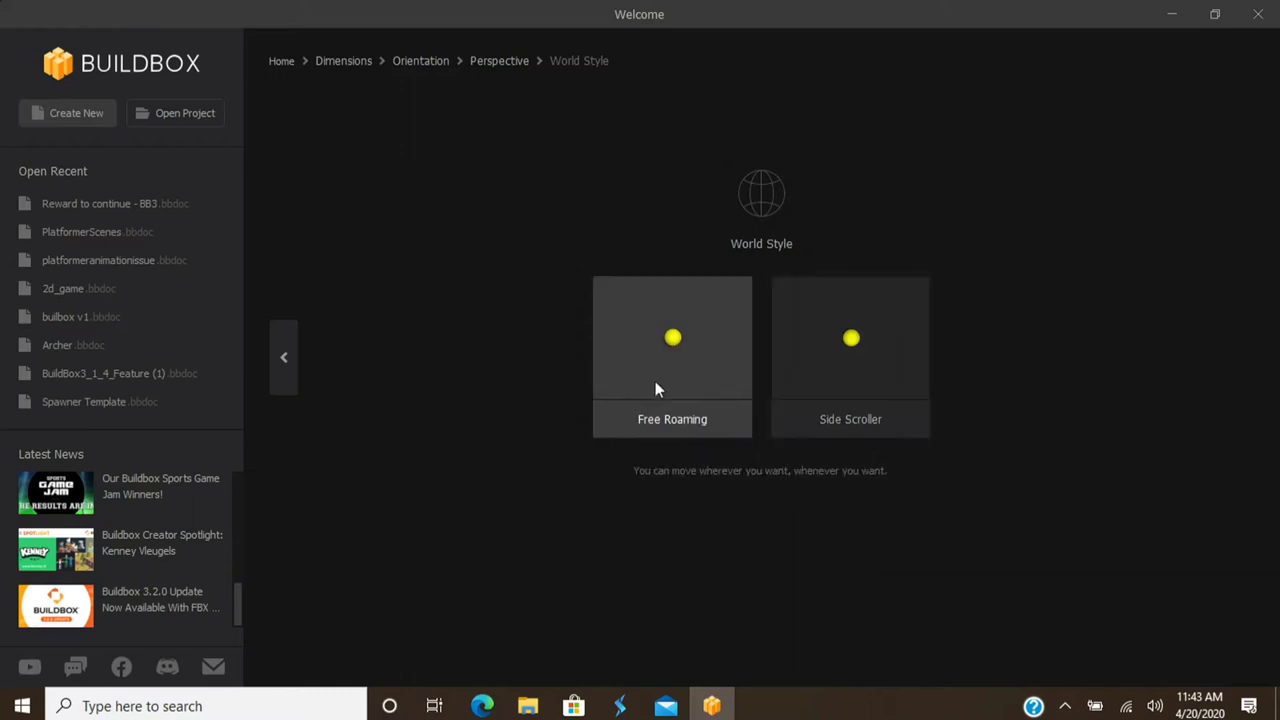
Choose Side Scroller, no mobile controls, WASD (Slide) desktop controls and a Sunset Sky background
click(826, 381)
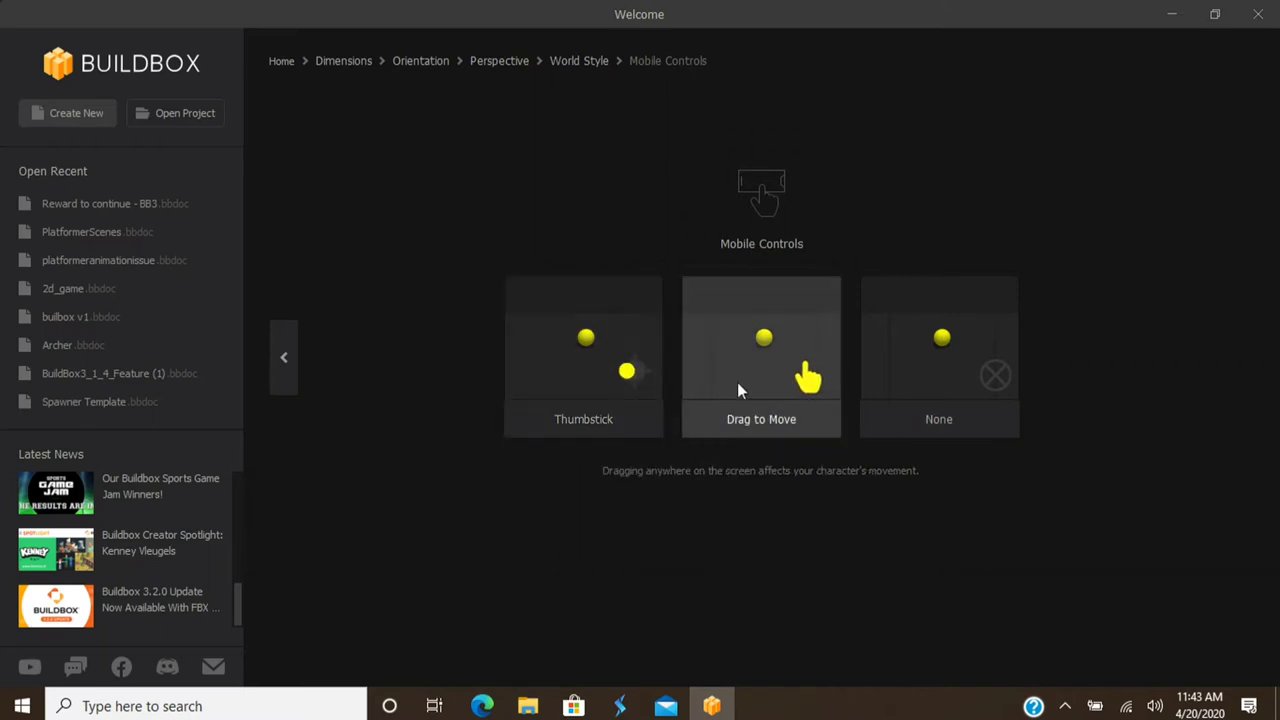
click(936, 392)
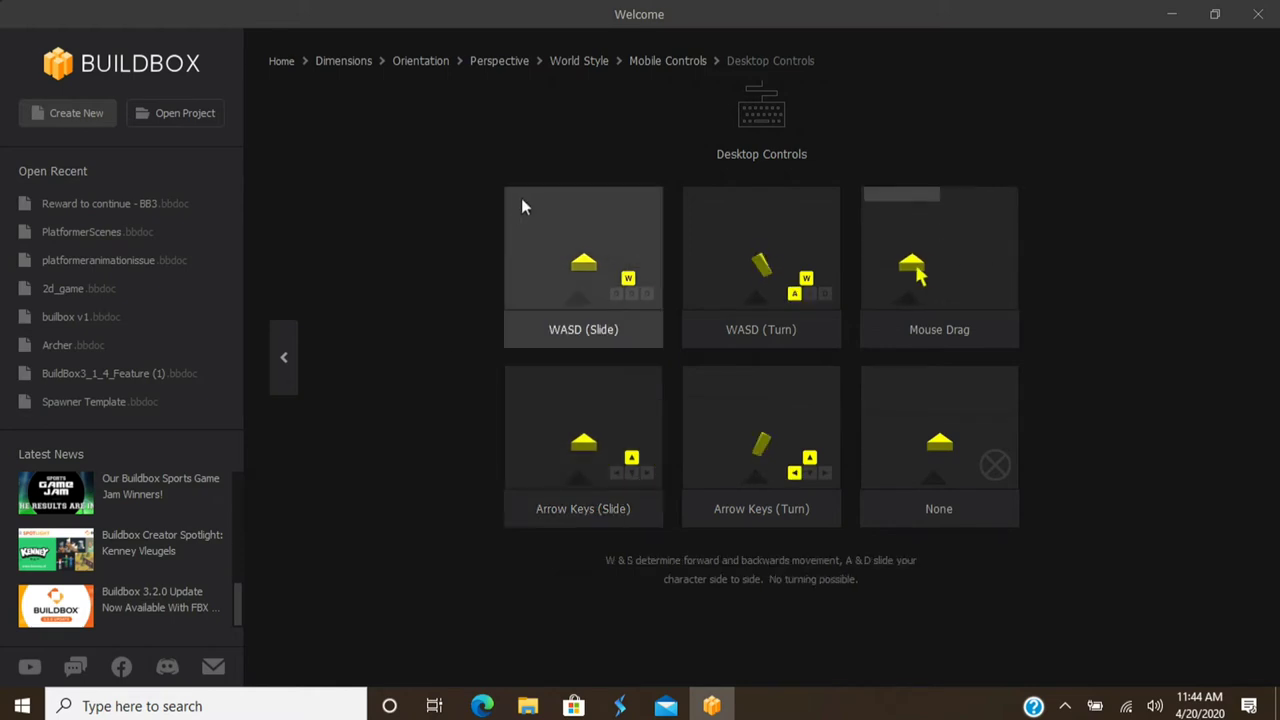
click(567, 285)
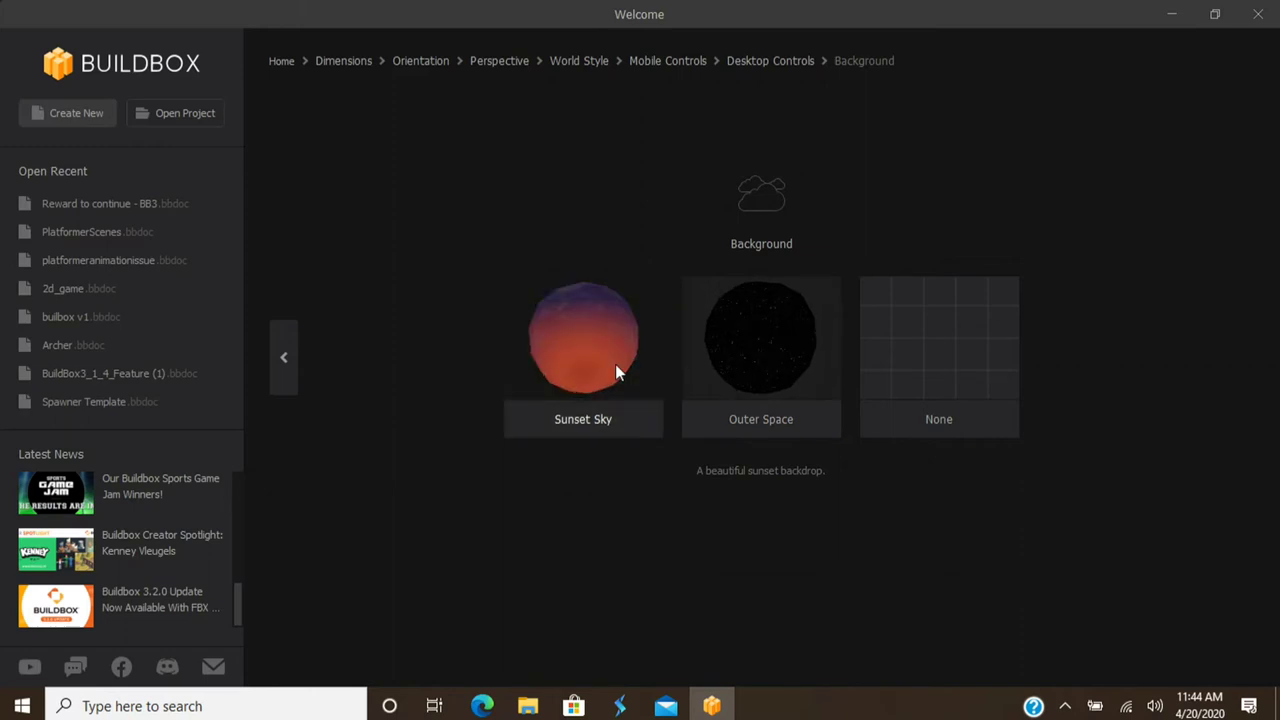
click(615, 366)
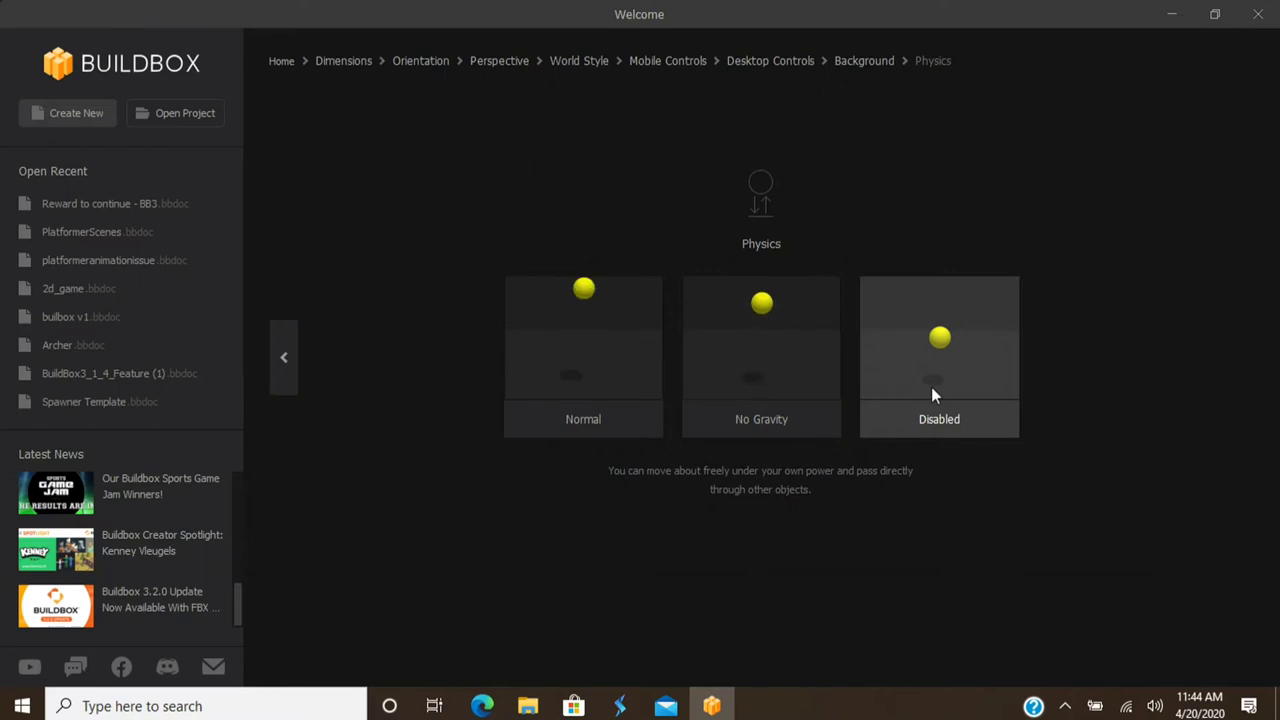
Pick Normal physics, a Sphere character, Grass ground and Cube ornaments to create the Default project
click(602, 395)
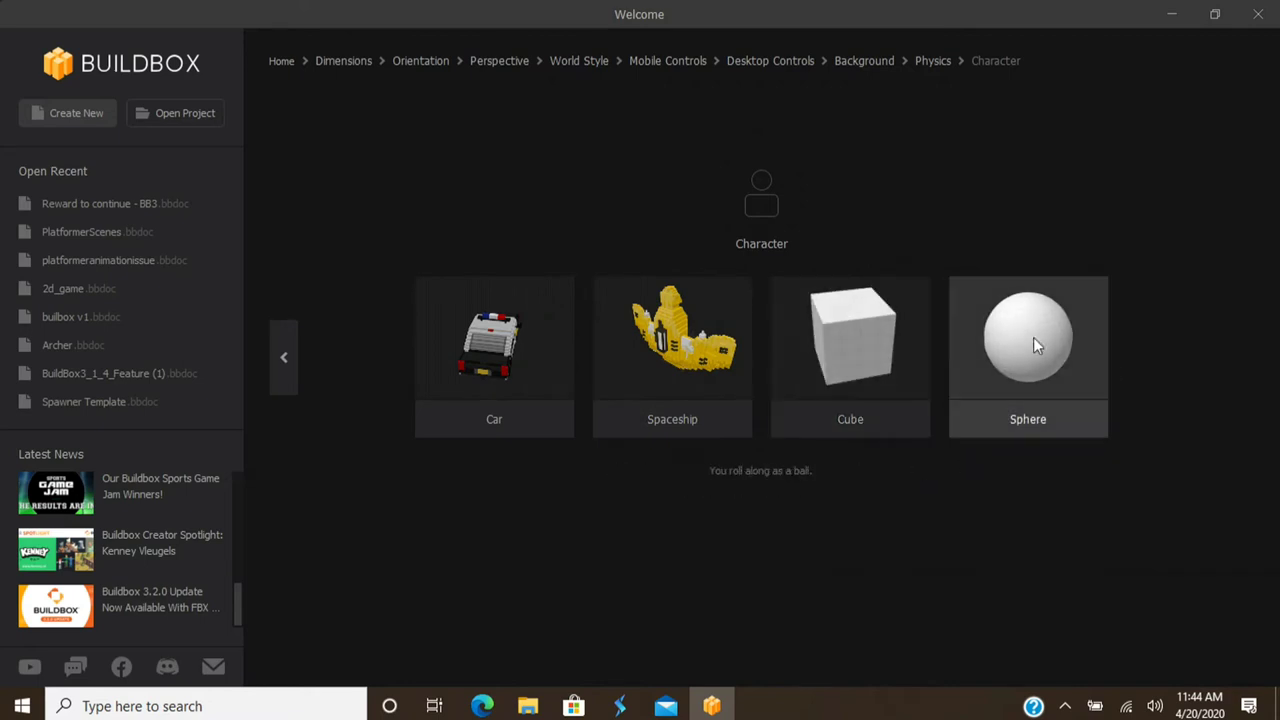
click(1037, 378)
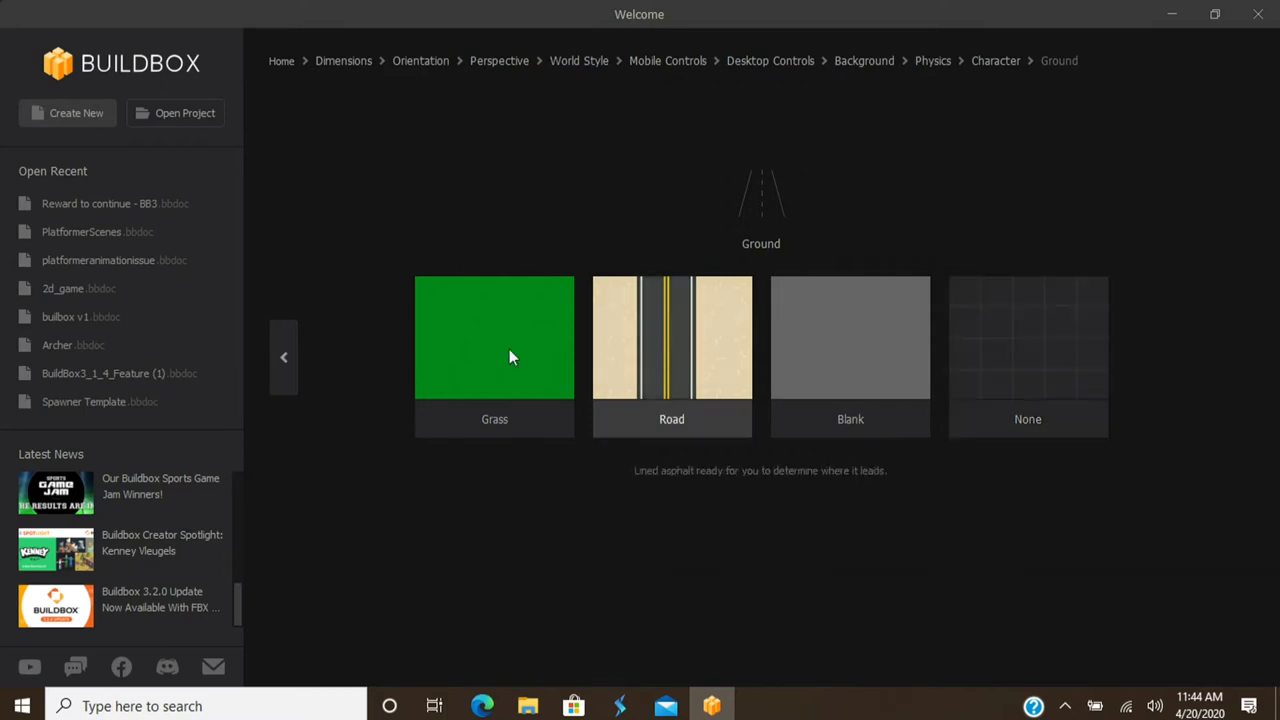
click(484, 370)
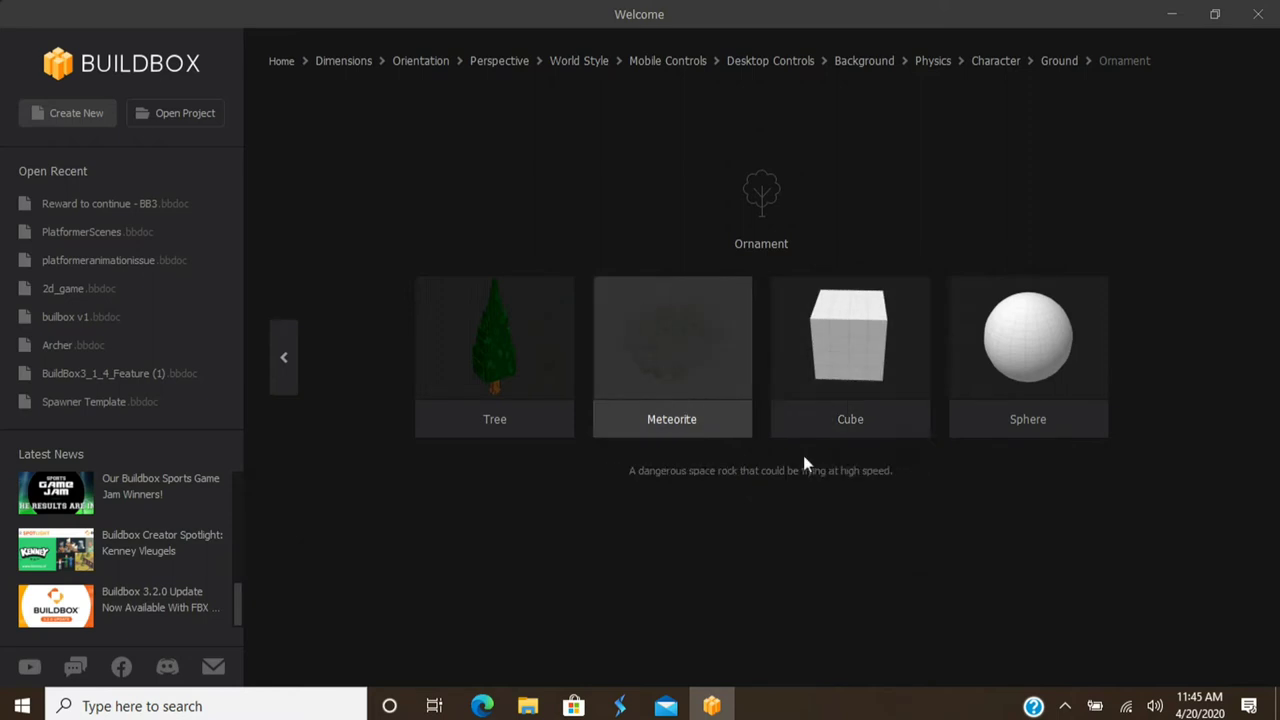
click(846, 360)
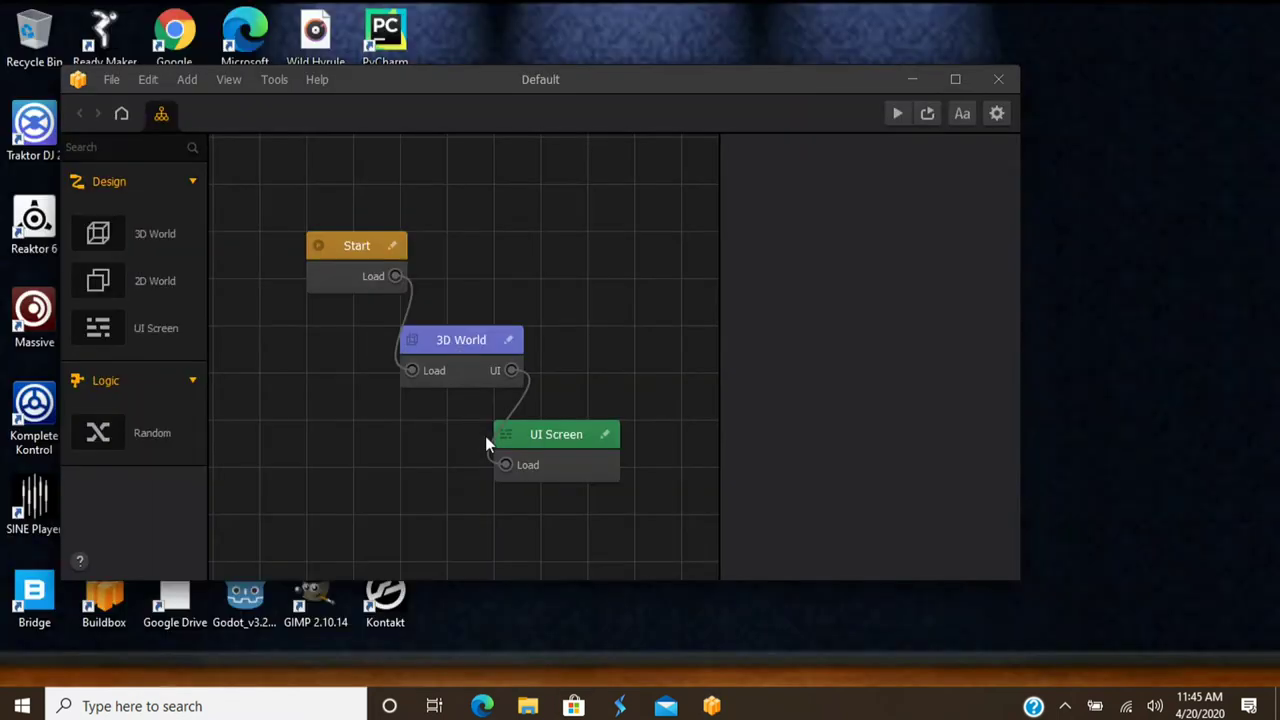
Maximize the window, line up Start, 3D World and UI Screen in a row, and edit Start
click(955, 80)
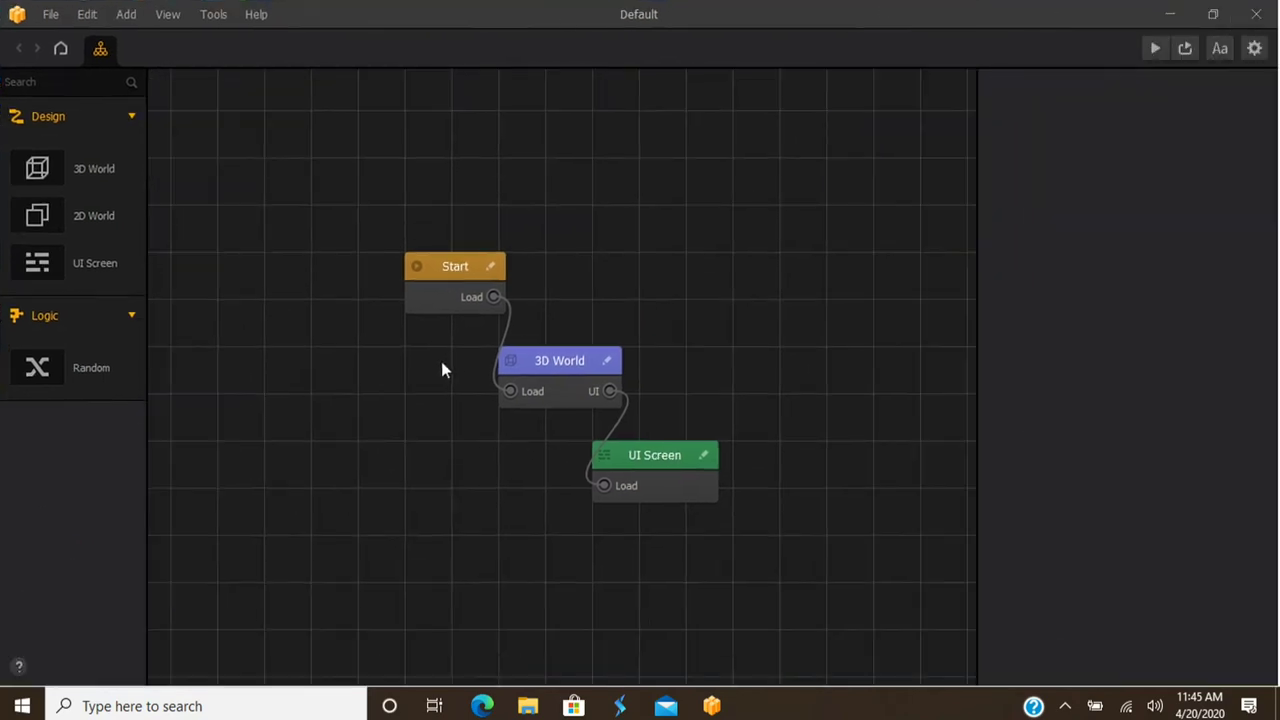
drag(470, 268, 341, 317)
drag(521, 368, 497, 338)
drag(675, 458, 703, 340)
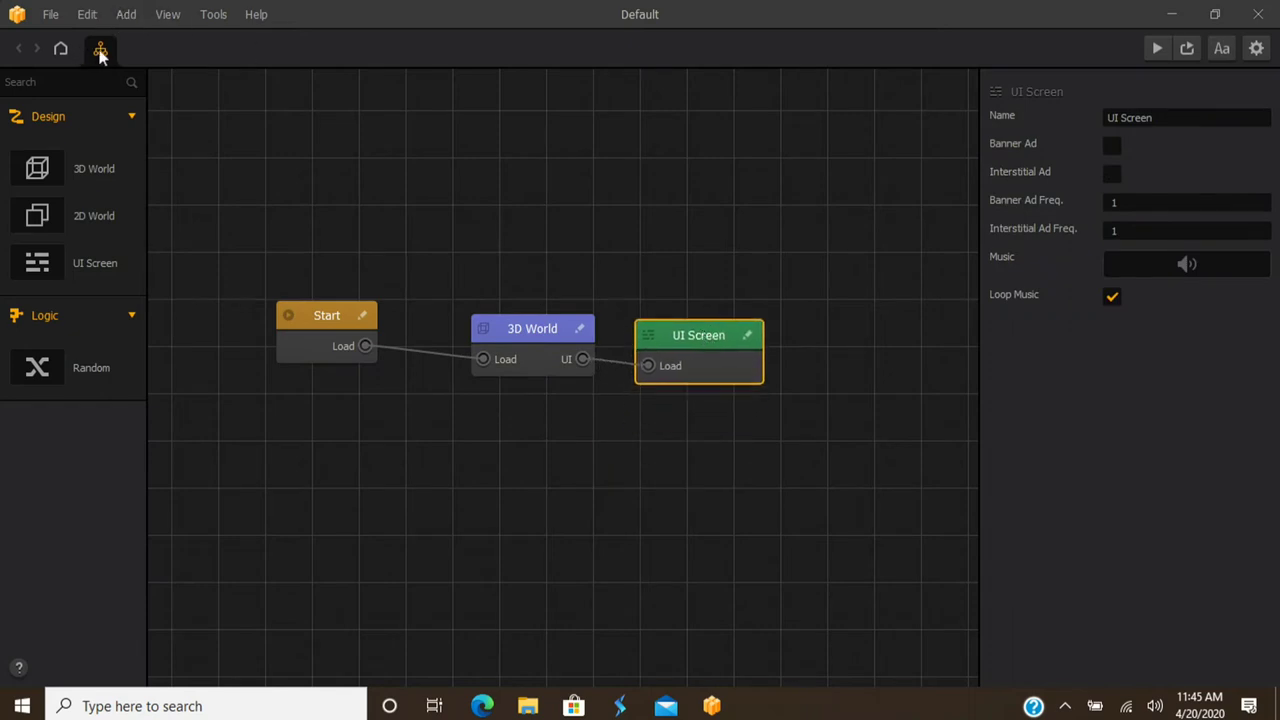
click(337, 323)
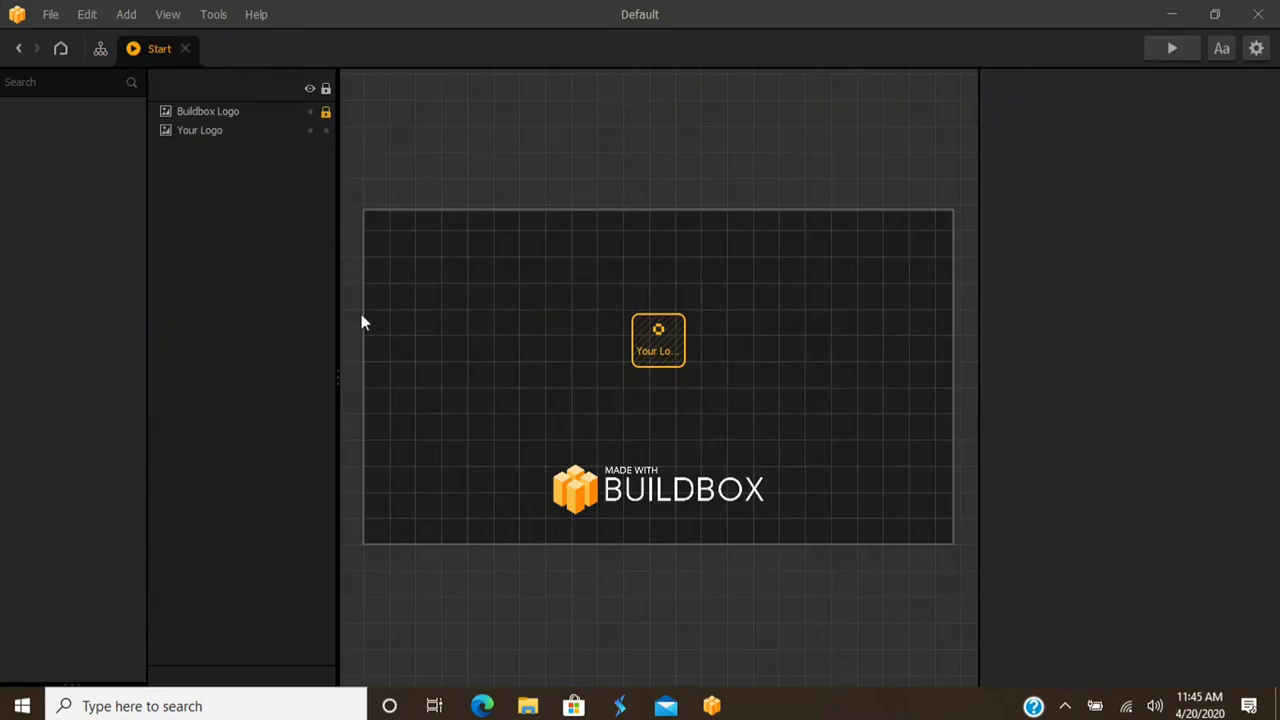
click(363, 316)
Select the Your Logo placeholder, then go back to the project node graph
click(670, 348)
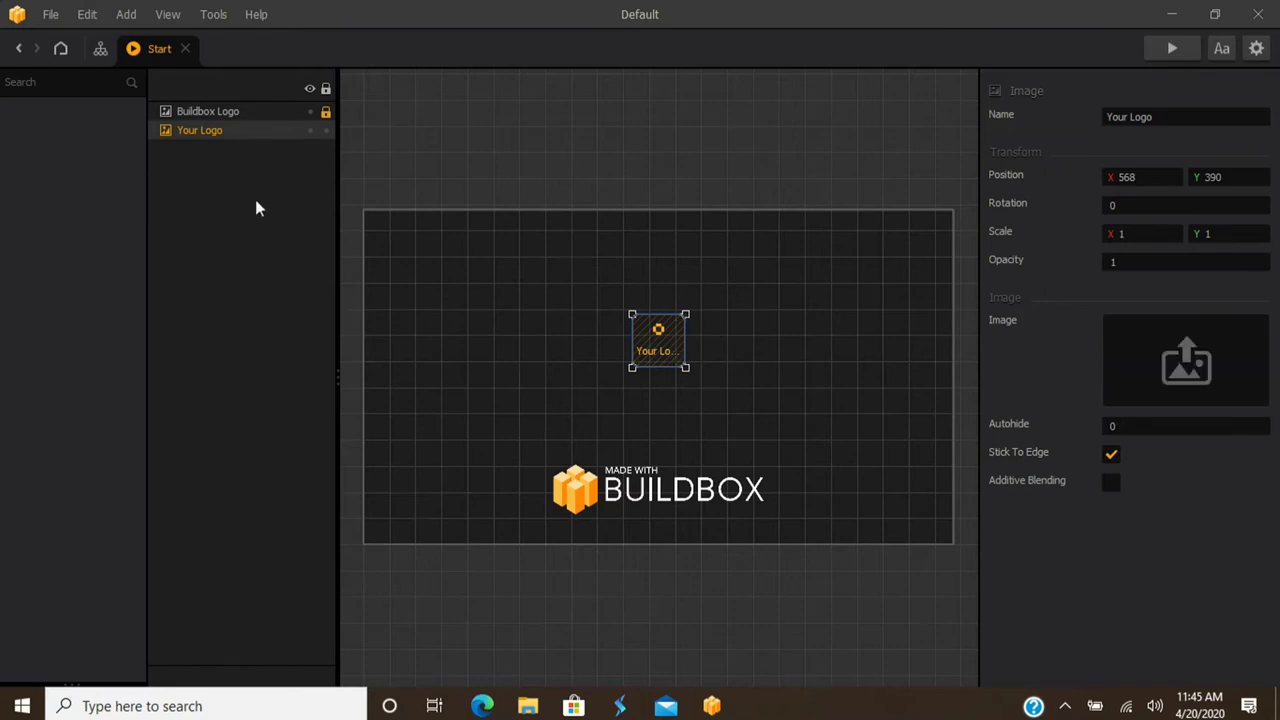
click(100, 48)
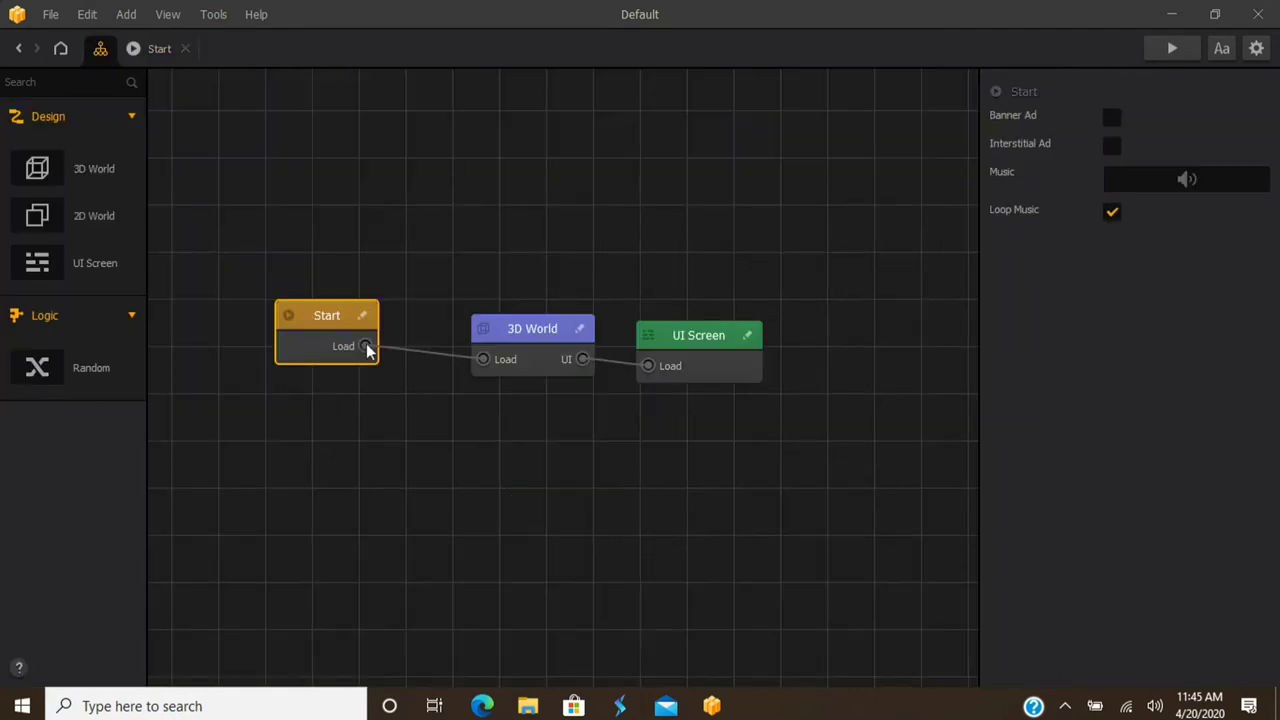
Enable fog on the 3D World node and set its background colour to a near-black grey
click(509, 331)
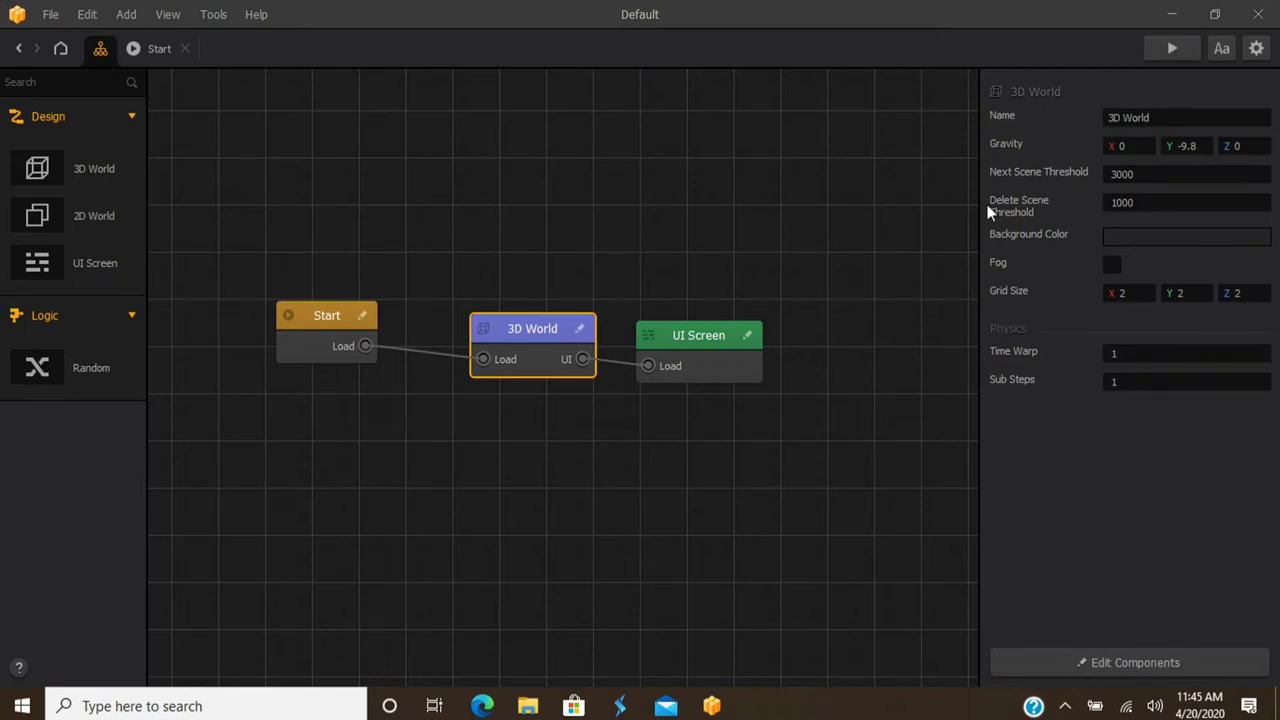
click(1109, 266)
click(1118, 237)
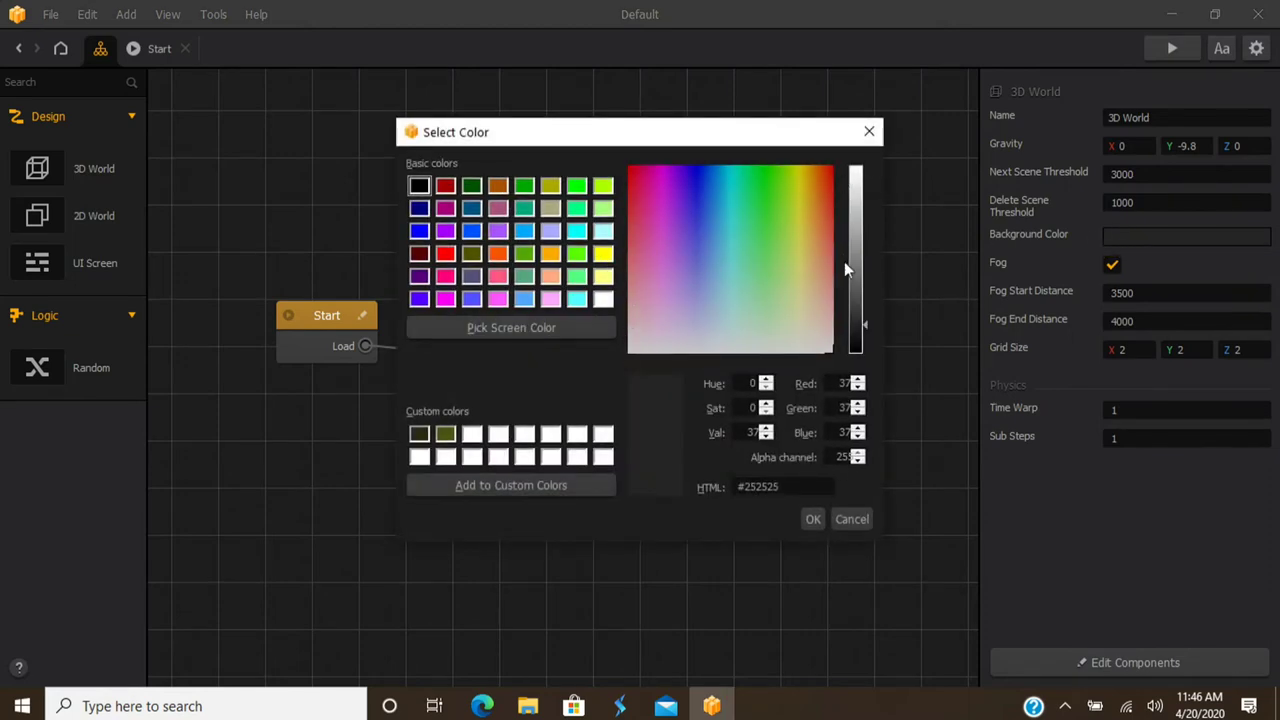
drag(858, 292, 858, 186)
drag(791, 222, 746, 238)
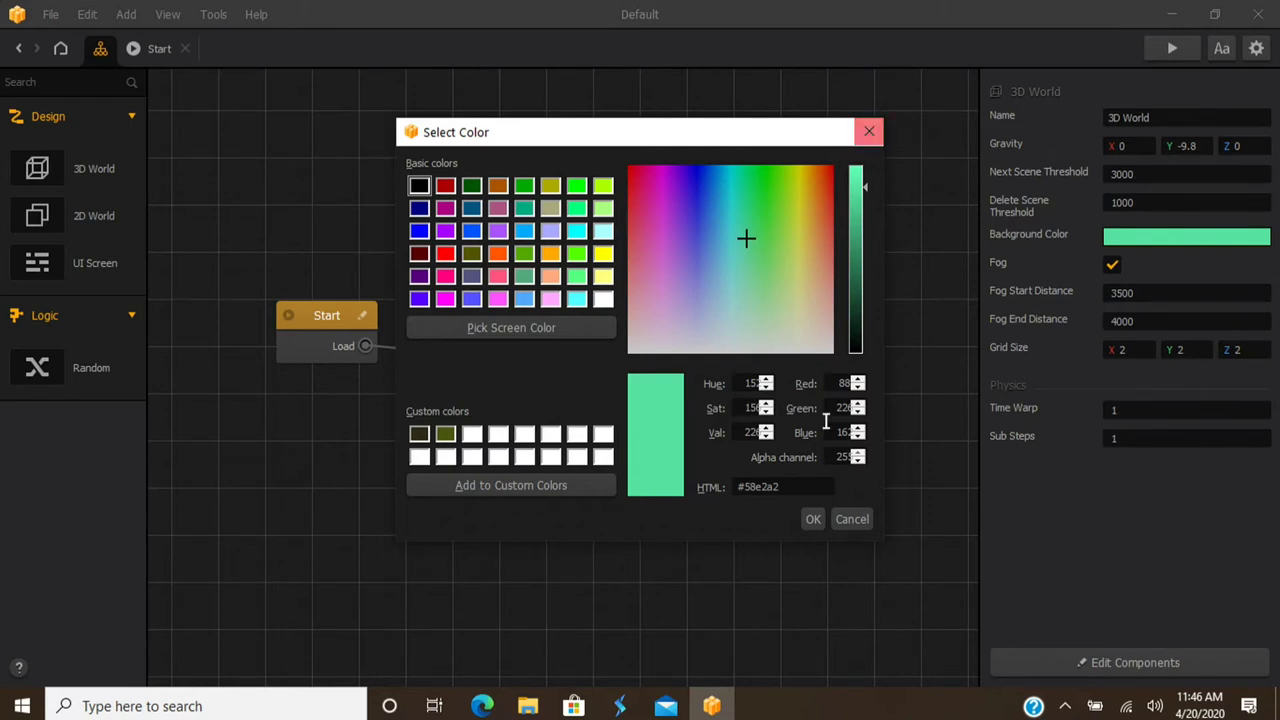
click(633, 348)
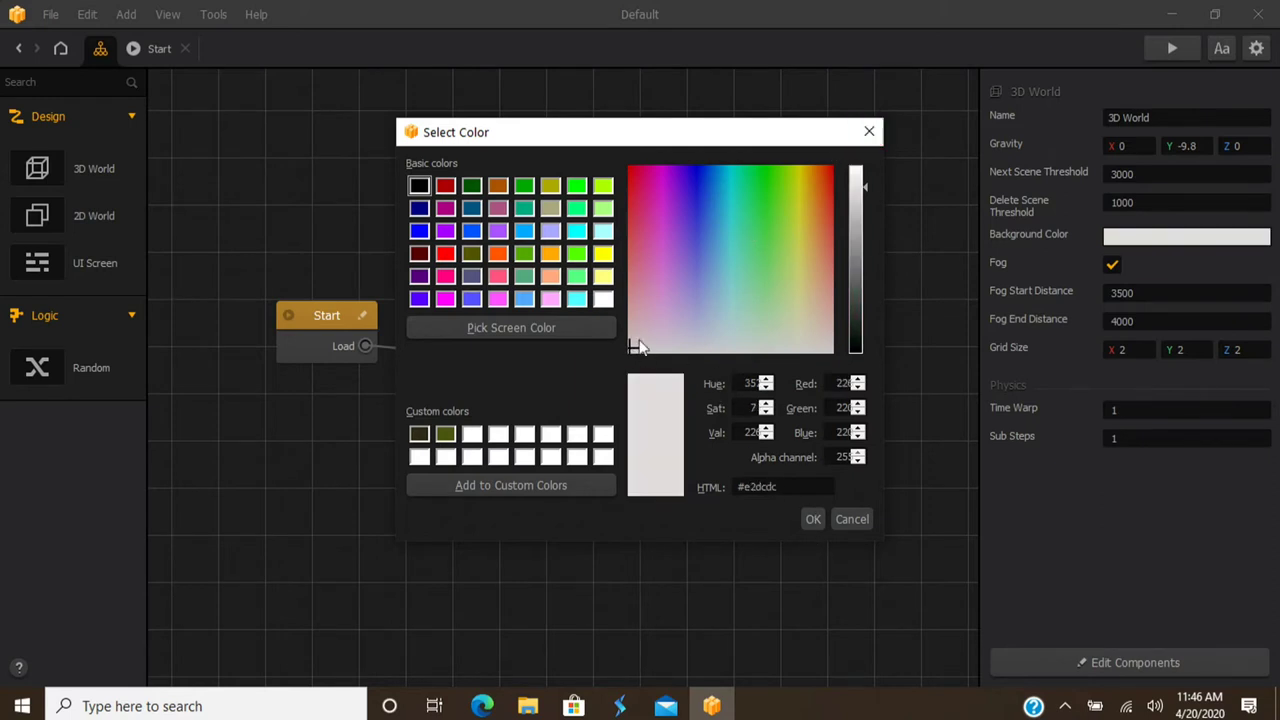
click(850, 315)
click(815, 518)
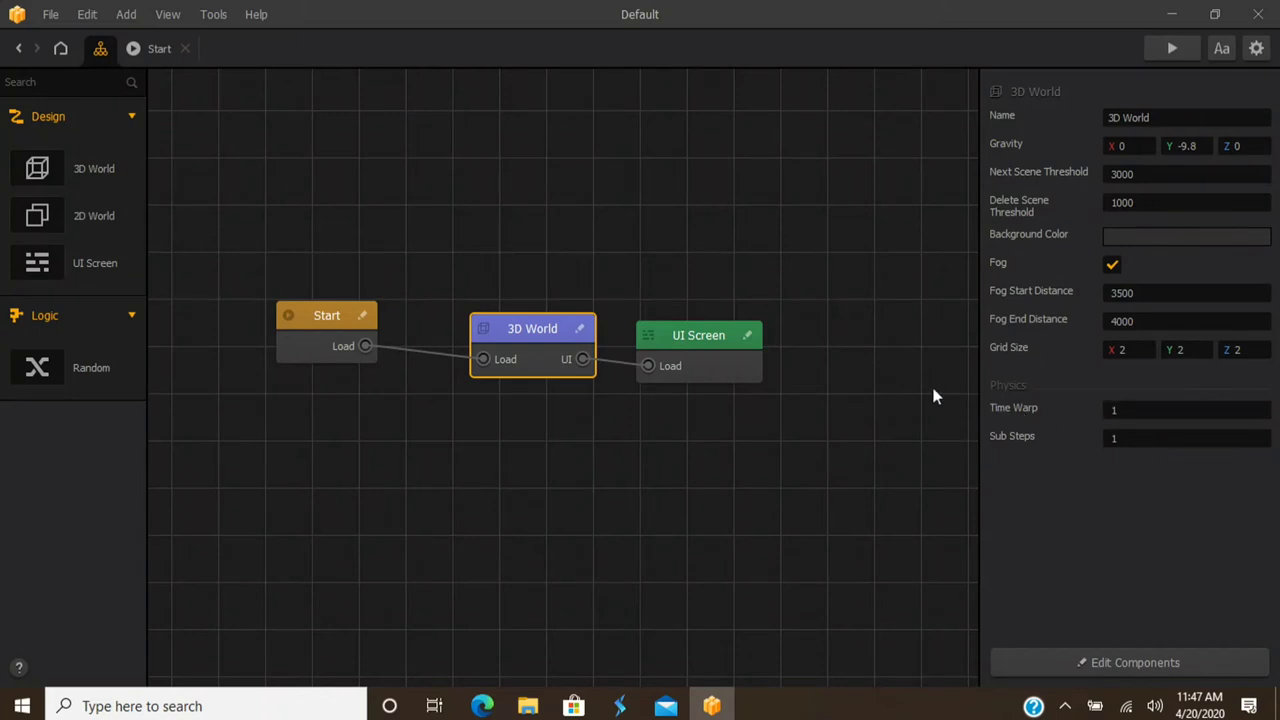
Review the 3D World's Time Warp value and leave Sub Steps at 1
click(1115, 410)
click(1126, 440)
click(1078, 460)
Rename the UI Screen node to 'game Ui'
click(685, 365)
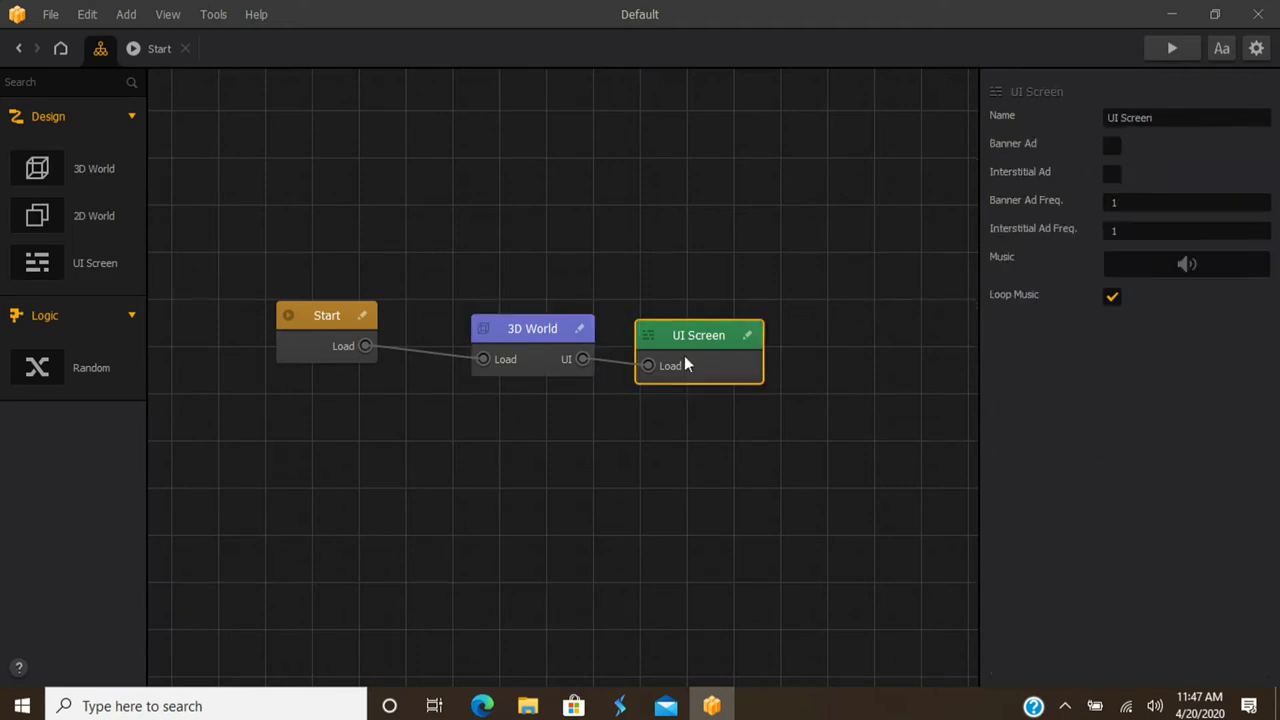
click(1162, 119)
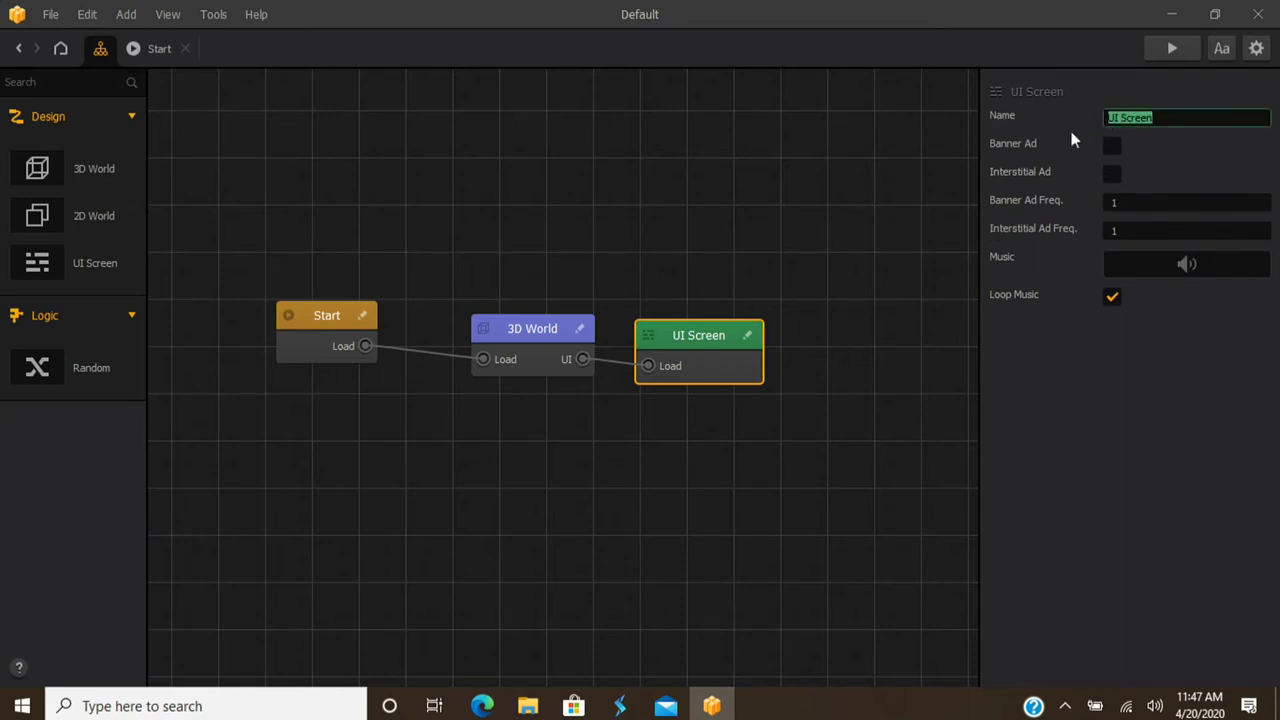
text(game UO)
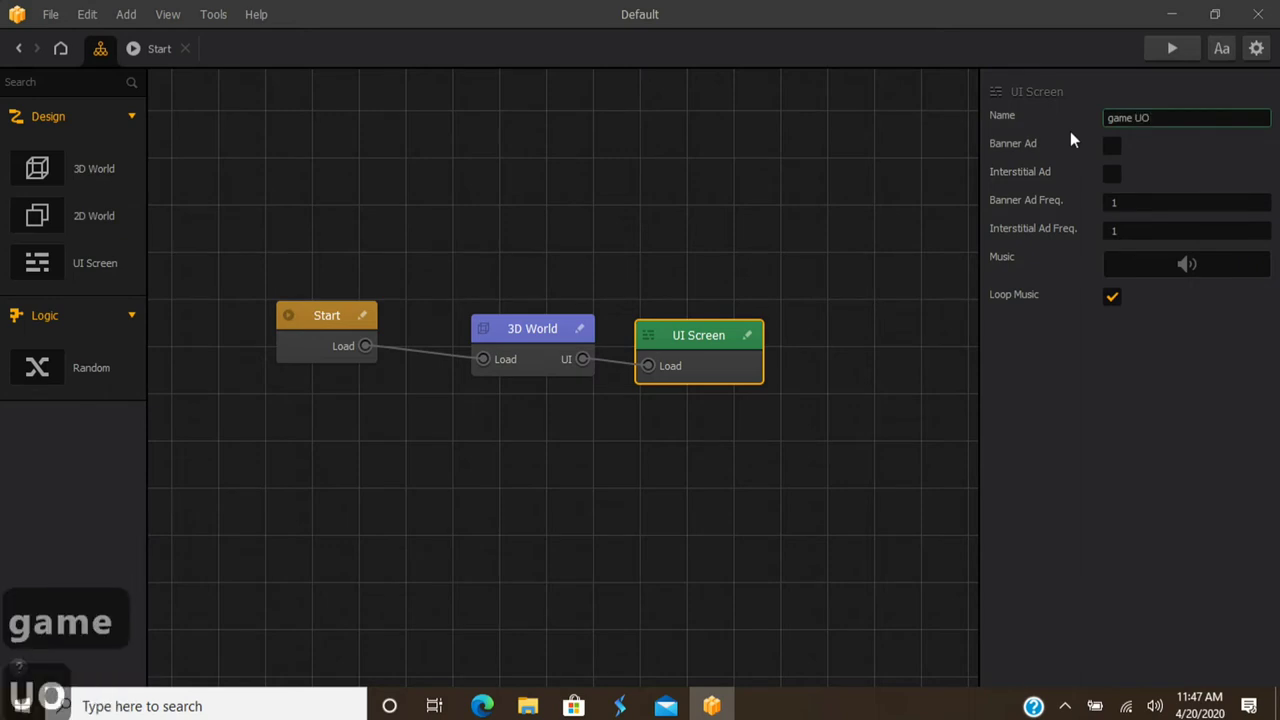
key(BackSpace)
text(i)
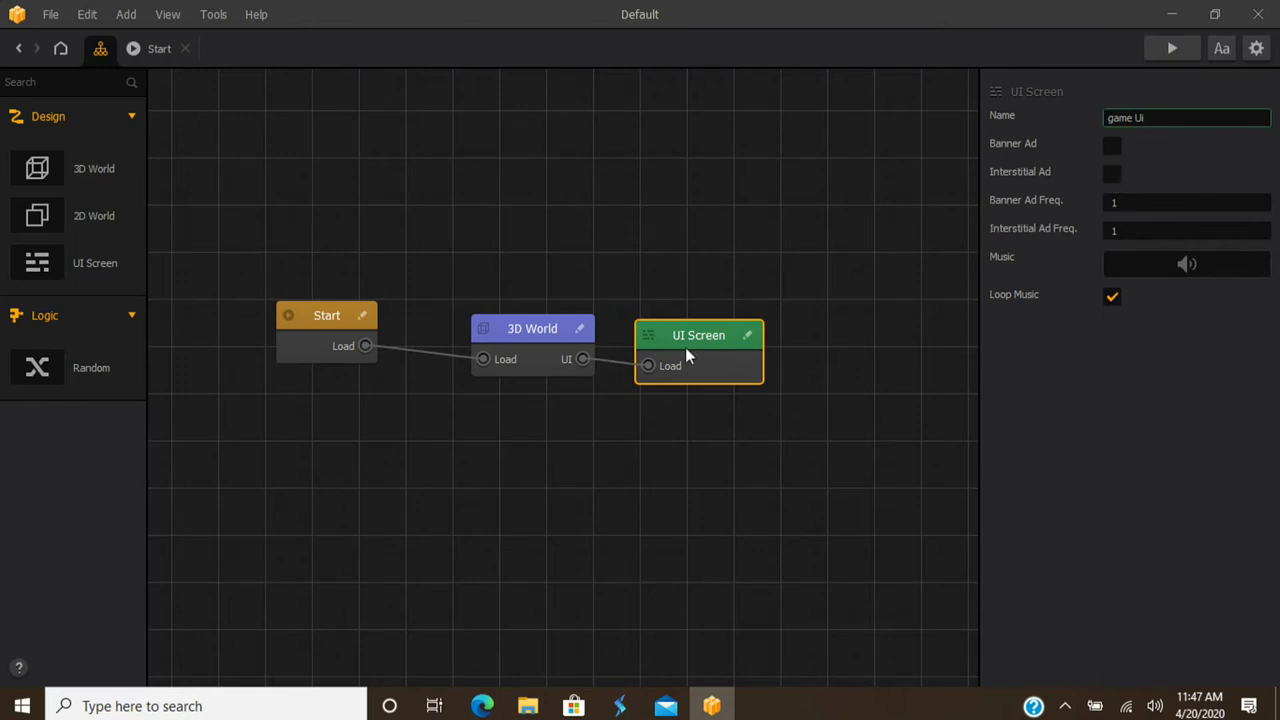
text(i)
Tidy the graph by nudging the game Ui and 3D World nodes slightly upward
drag(694, 336, 691, 322)
mouse_move(1141, 258)
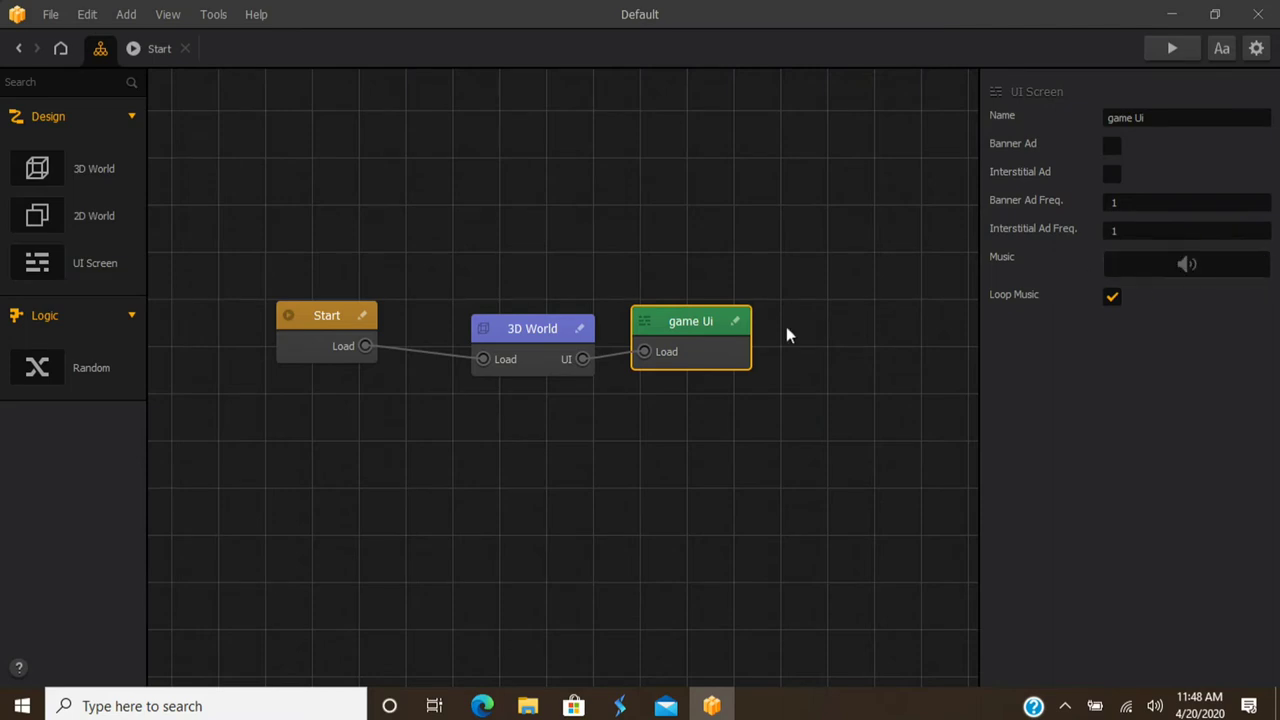
click(550, 336)
click(283, 333)
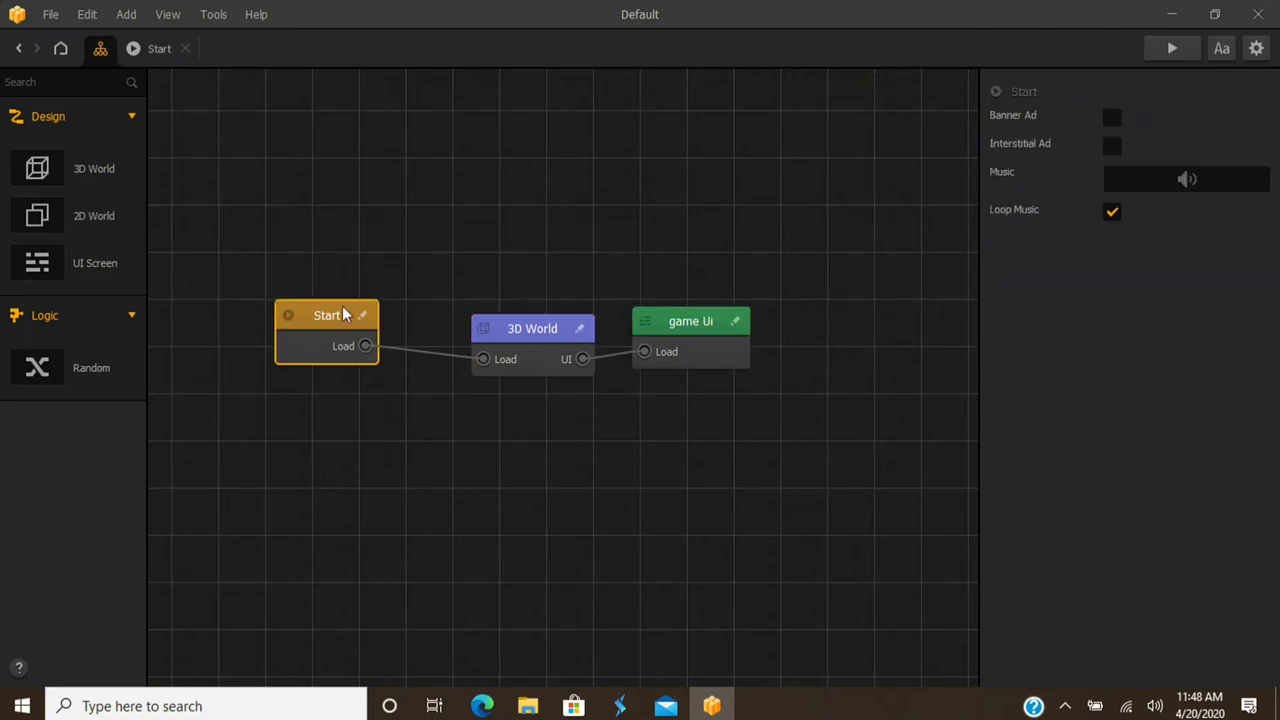
mouse_move(1126, 190)
click(705, 320)
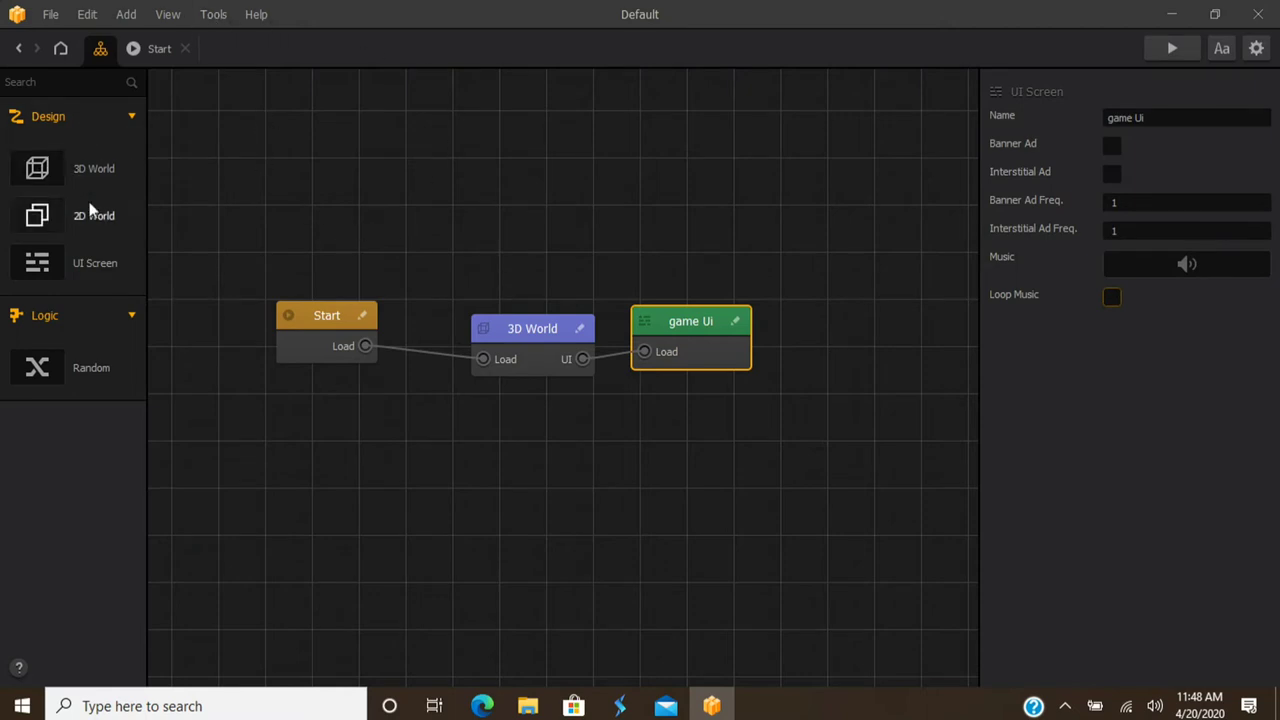
drag(87, 167, 45, 172)
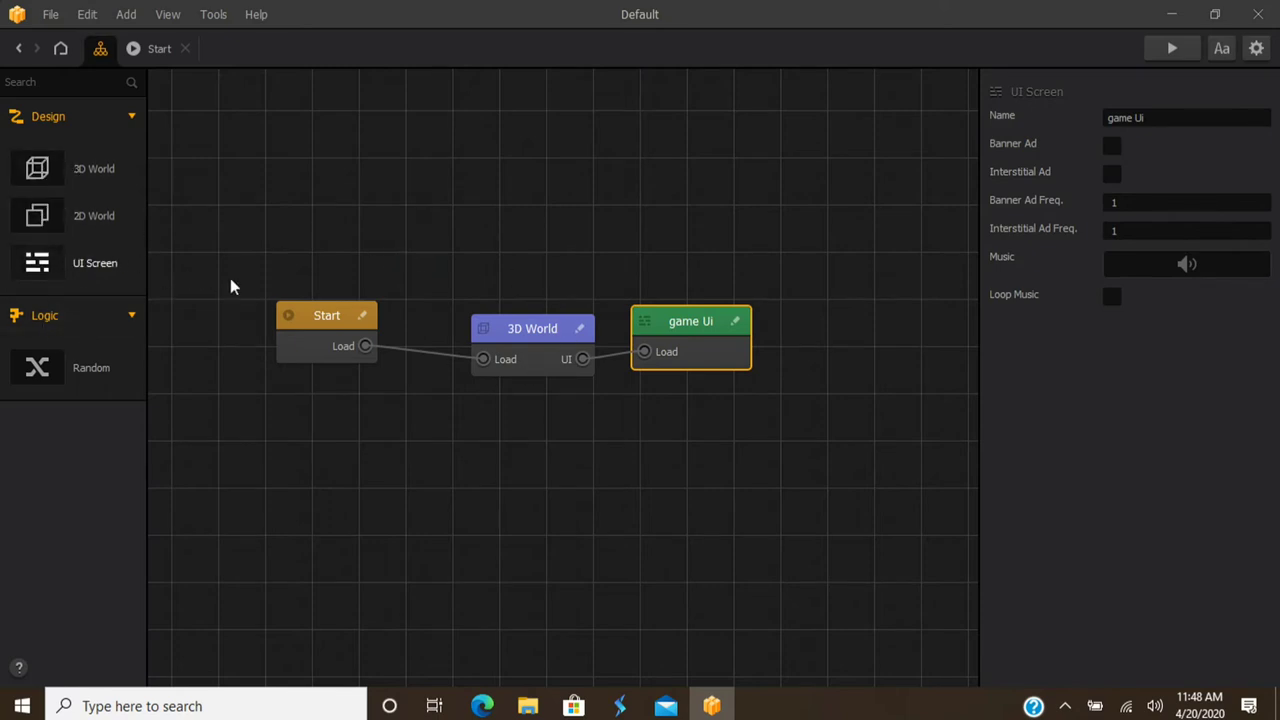
click(518, 335)
drag(518, 335, 513, 324)
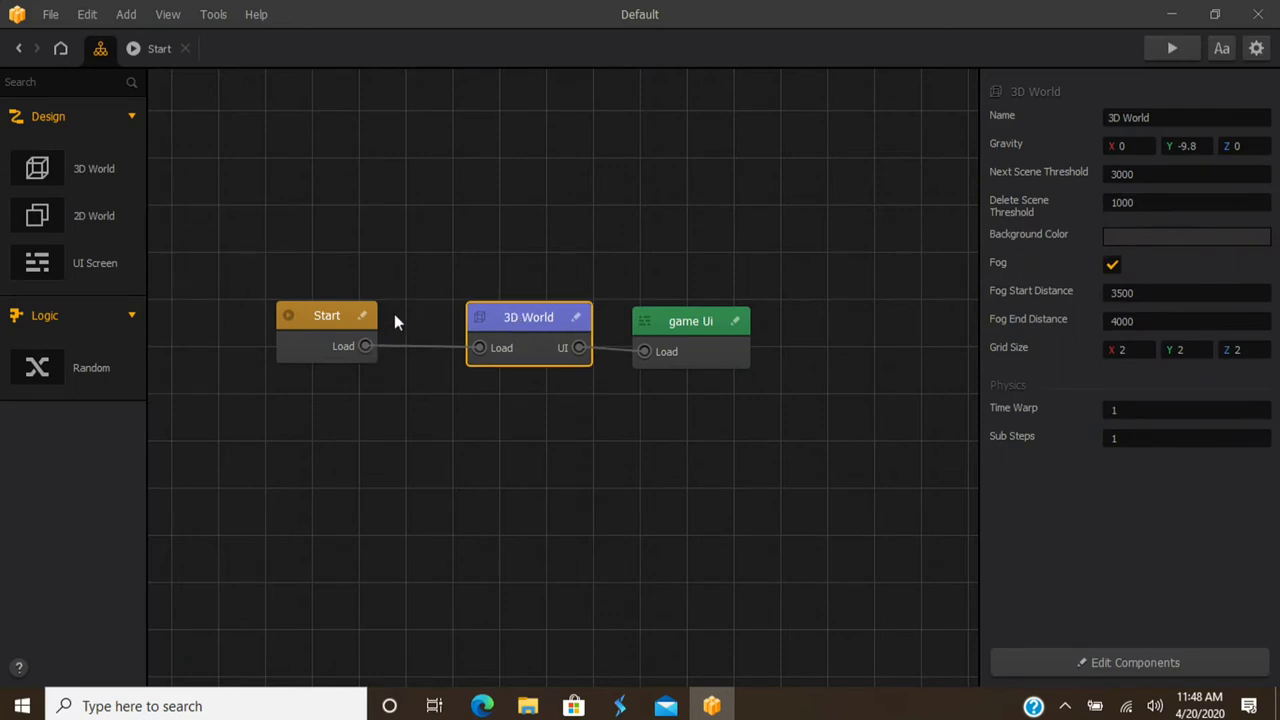
Add a new unlinked UI Screen node above the graph and name it 'Game'
drag(68, 264, 621, 189)
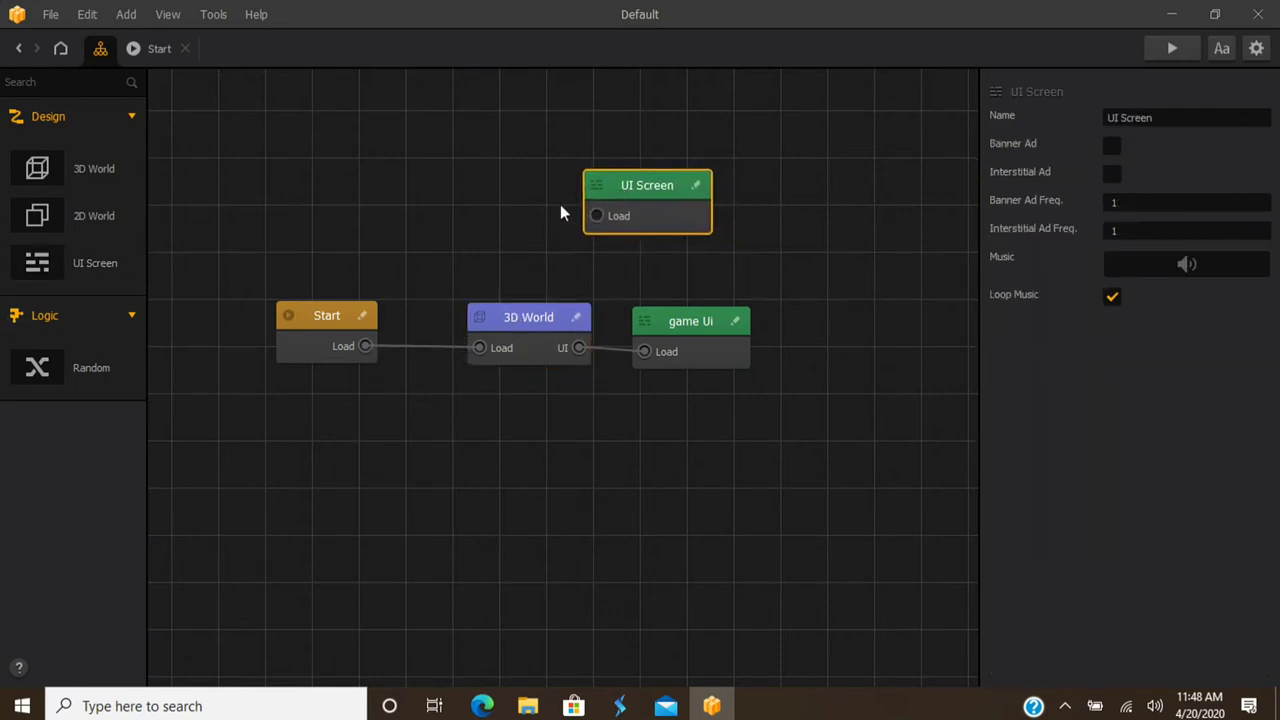
click(1176, 118)
key(BackSpace)
key(BackSpace)
key(BackSpace)
key(BackSpace)
key(BackSpace)
key(BackSpace)
key(BackSpace)
key(BackSpace)
key(BackSpace)
key(BackSpace)
key(BackSpace)
key(BackSpace)
key(BackSpace)
key(BackSpace)
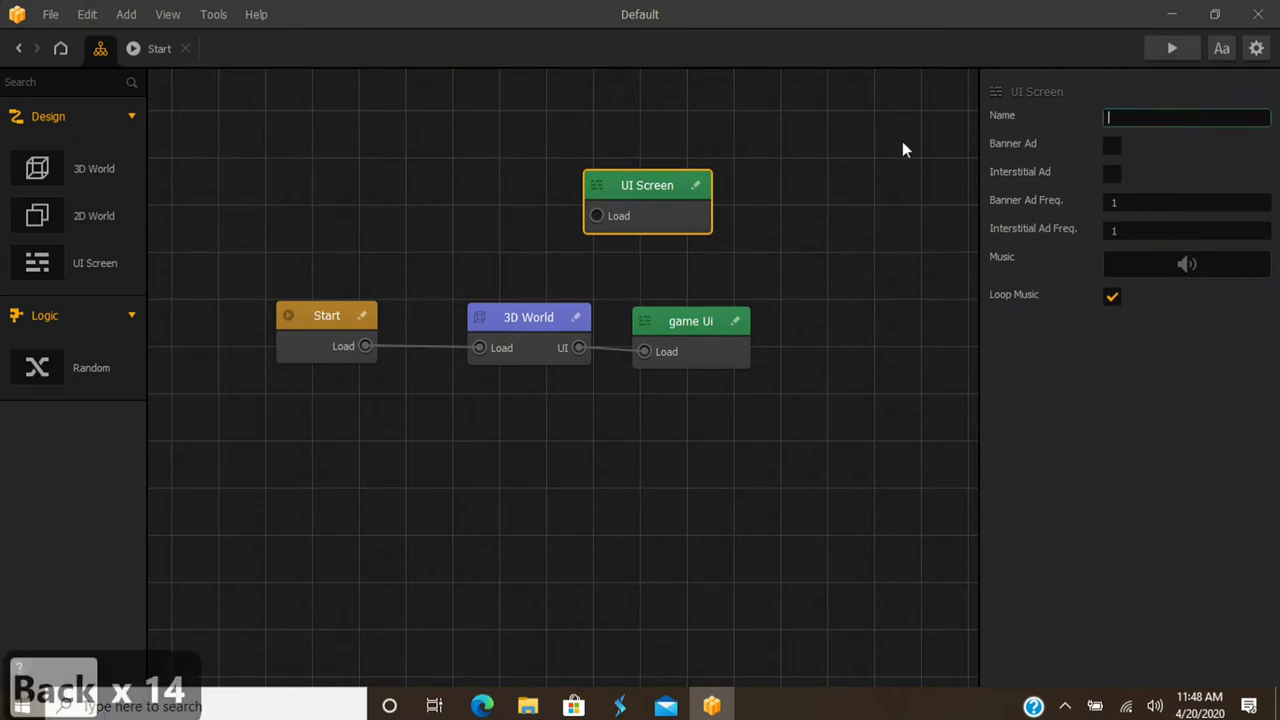
text(Game)
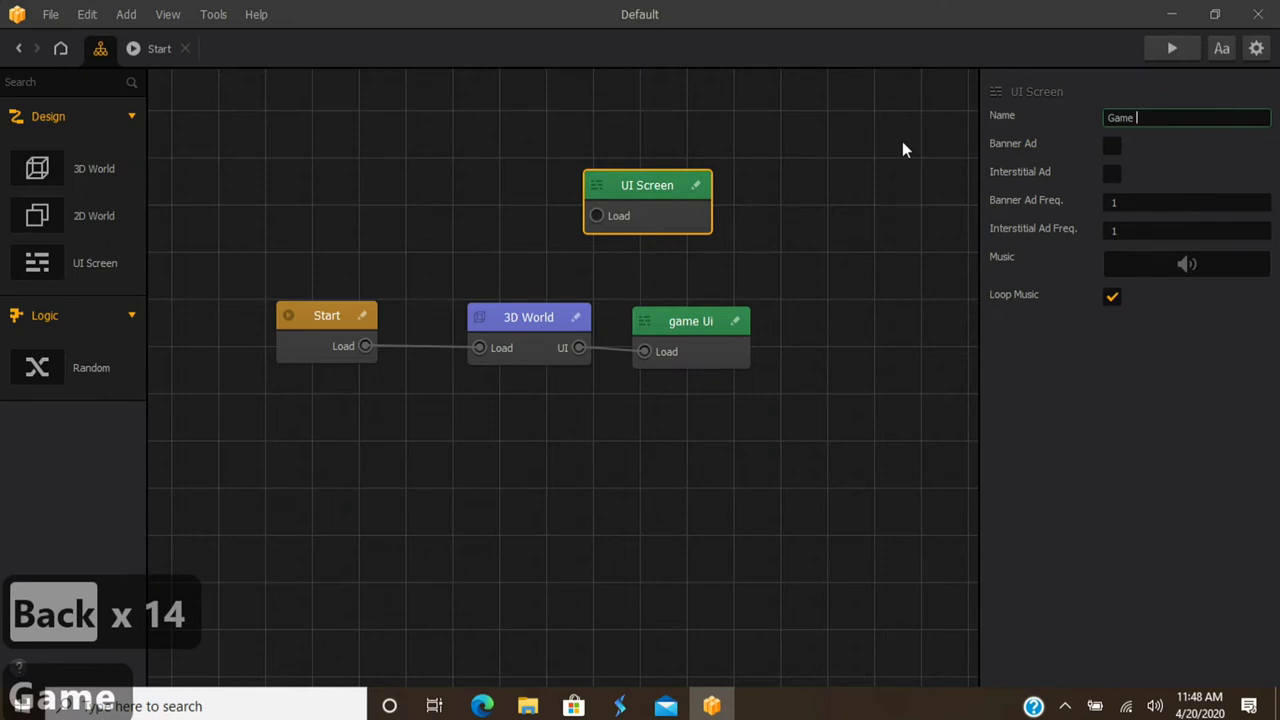